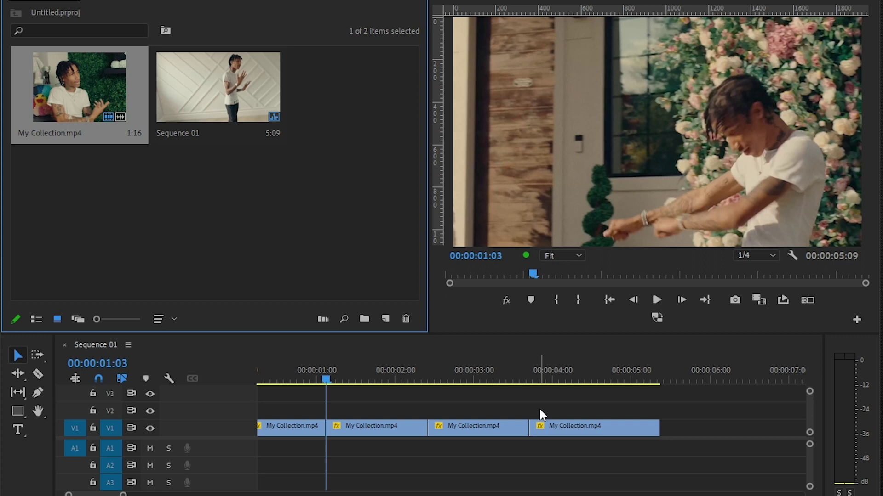
- Create a new adjustment layer in the project with its default settings
{"action": "mouse_move", "coordinate": [729, 422]}
{"action": "left_mouse_down"}
{"action": "mouse_move", "coordinate": [211, 418]}
{"action": "mouse_move", "coordinate": [593, 439]}
{"action": "mouse_move", "coordinate": [722, 427]}
{"action": "left_mouse_up"}
{"action": "left_click", "coordinate": [304, 276]}
{"action": "left_click", "coordinate": [385, 318]}
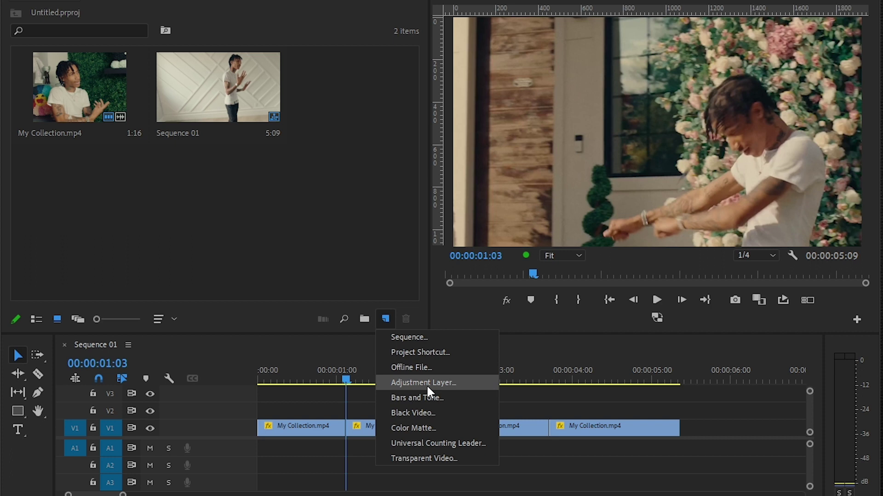
{"action": "left_click", "coordinate": [429, 382]}
{"action": "left_click", "coordinate": [462, 278]}
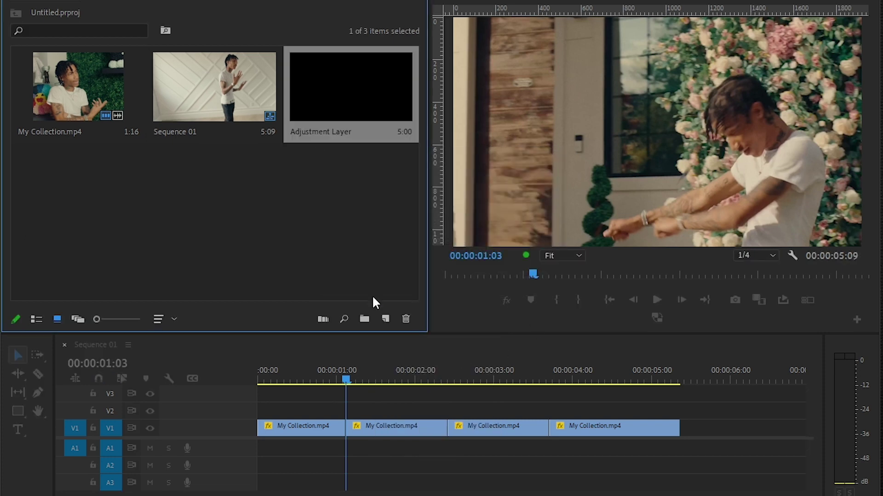
- Place the adjustment layer on V2 so that it spans the first cut
{"action": "left_click_drag", "start_coordinate": [321, 69], "coordinate": [347, 410]}
{"action": "key", "text": "="}
{"action": "left_click_drag", "start_coordinate": [592, 414], "coordinate": [473, 417]}
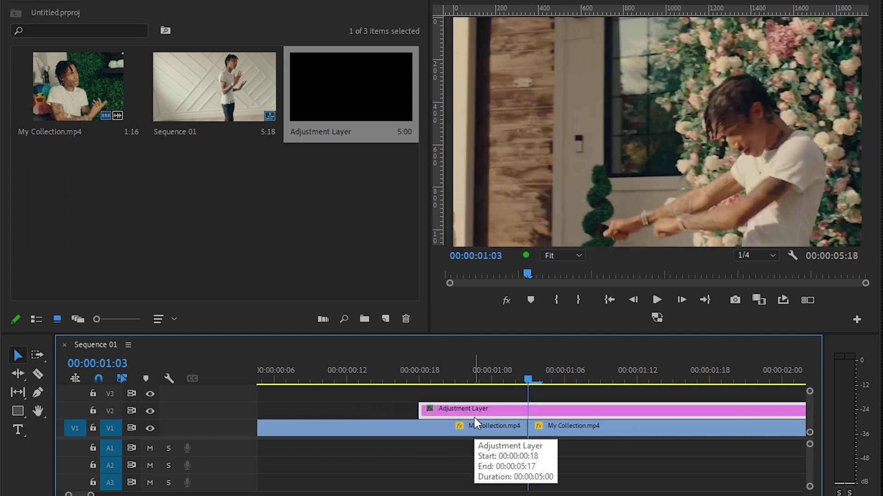
- Trim the adjustment layer to run from 00:00:00:22 to 00:00:01:08, five frames either side of the first cut
{"action": "key", "text": "shift+Left"}
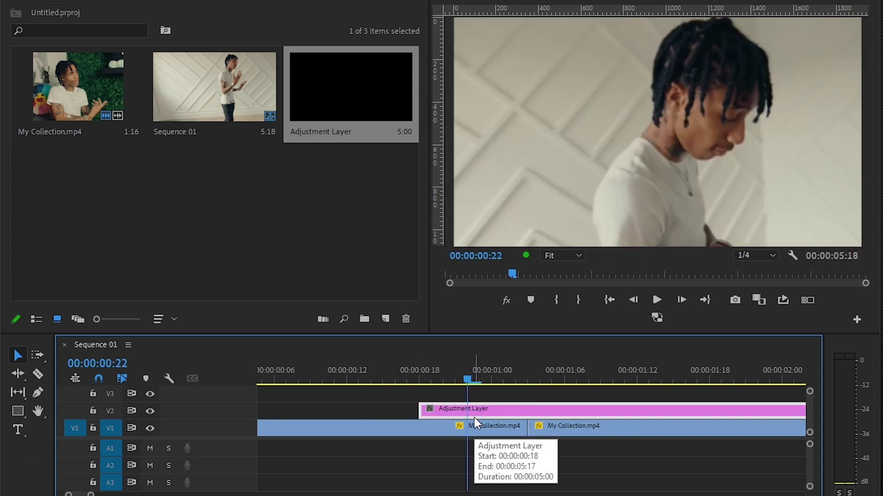
{"action": "left_click_drag", "start_coordinate": [420, 410], "coordinate": [468, 410]}
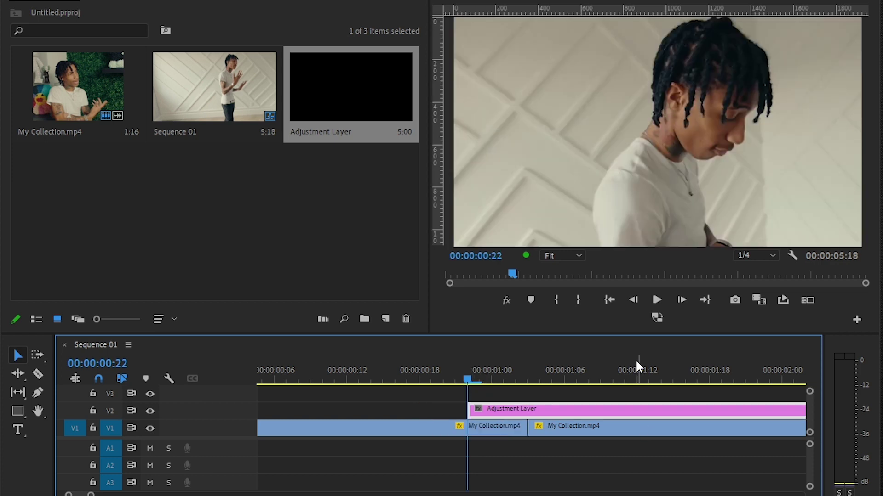
{"action": "key", "text": "shift+Right"}
{"action": "key", "text": "shift+Right"}
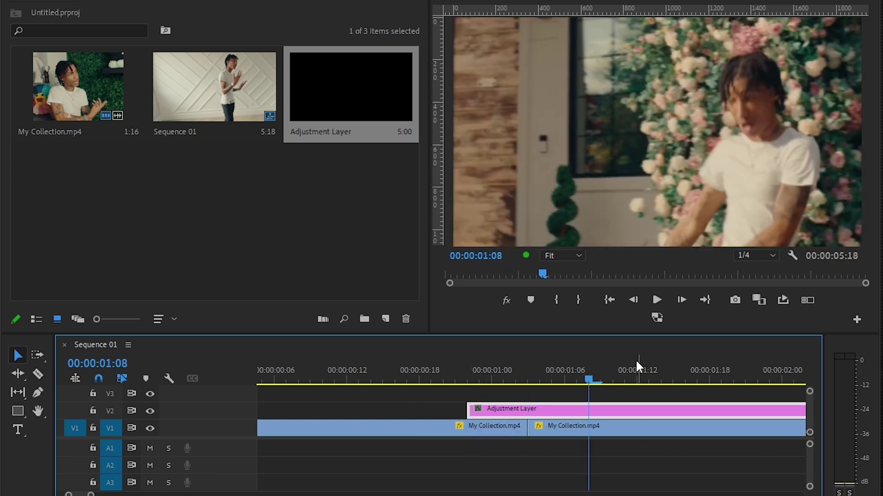
{"action": "key", "text": "ctrl+k"}
{"action": "key", "text": "Delete"}
{"action": "key", "text": "minus"}
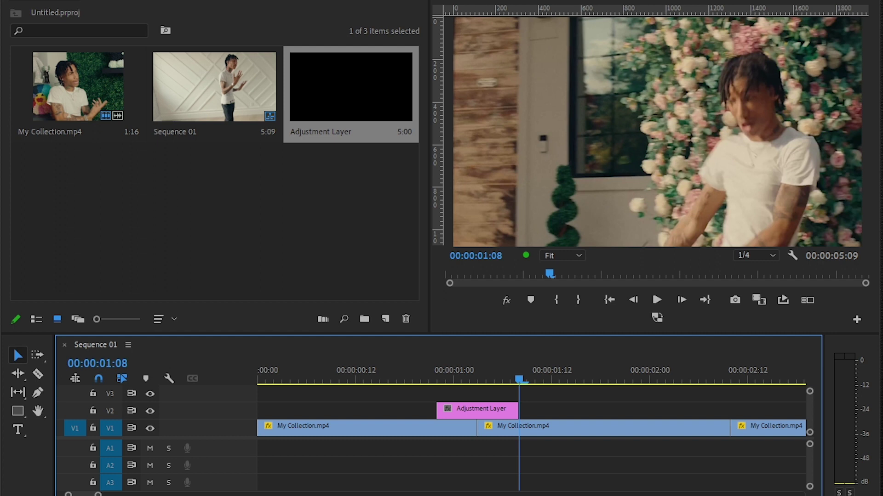
- Apply the Brightness & Contrast effect to the adjustment layer and open its effect settings
{"action": "left_click_drag", "start_coordinate": [98, 494], "coordinate": [110, 494]}
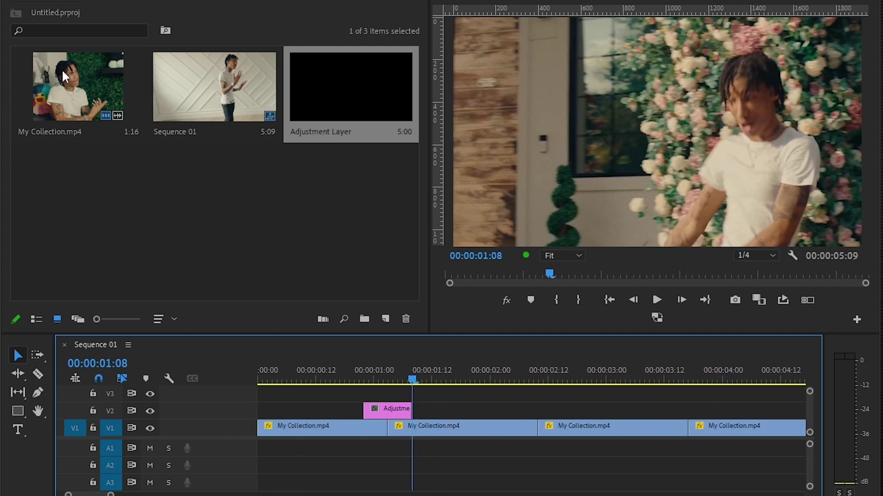
{"action": "left_click_drag", "start_coordinate": [38, 154], "coordinate": [387, 410]}
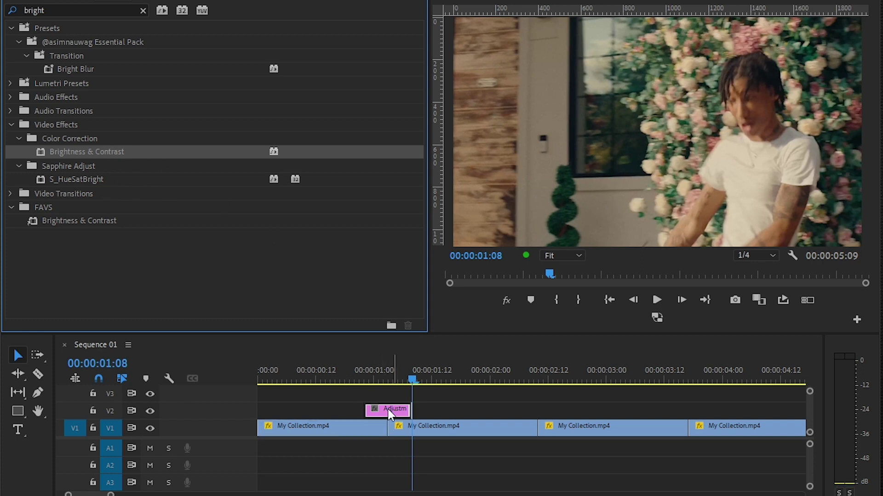
{"action": "key", "text": "shift+5"}
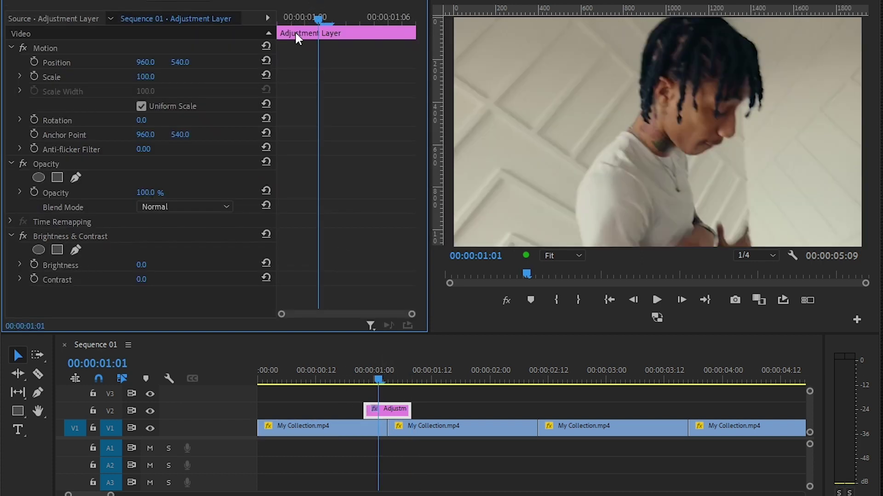
- Enable Brightness and Contrast keyframing and place both first keyframes at the adjustment layer's start
{"action": "left_click", "coordinate": [34, 265]}
{"action": "left_click", "coordinate": [34, 279]}
{"action": "left_click_drag", "start_coordinate": [360, 245], "coordinate": [263, 275]}
- Keyframe Brightness 87 and Contrast 41 at the cut (00:00:01:03), reset both at the layer's end, and play it back
{"action": "left_click", "coordinate": [387, 377]}
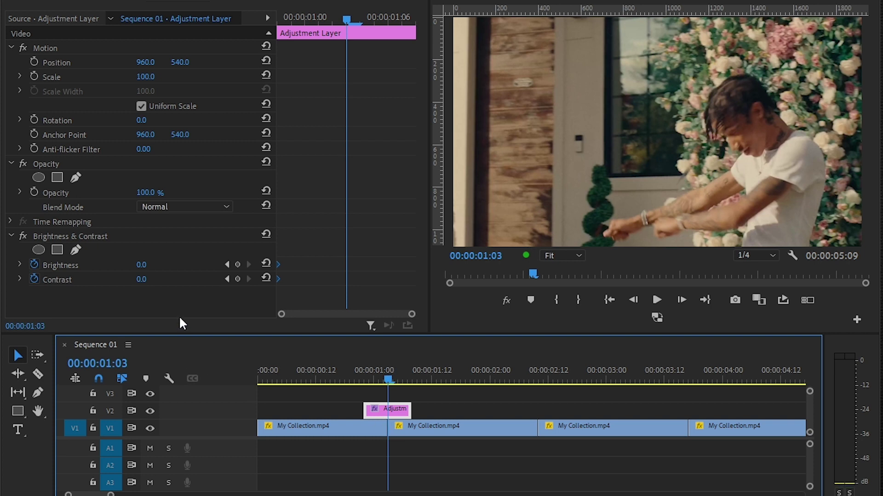
{"action": "left_click_drag", "start_coordinate": [141, 265], "coordinate": [161, 279]}
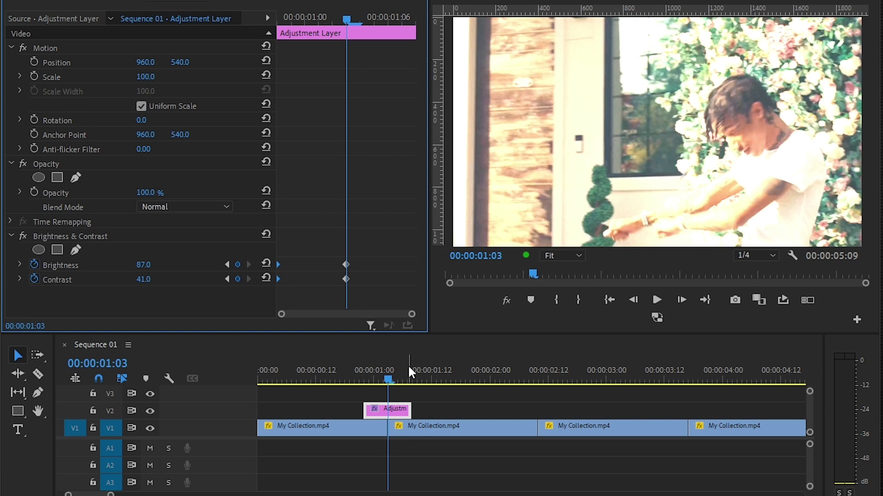
{"action": "left_click_drag", "start_coordinate": [409, 372], "coordinate": [407, 370]}
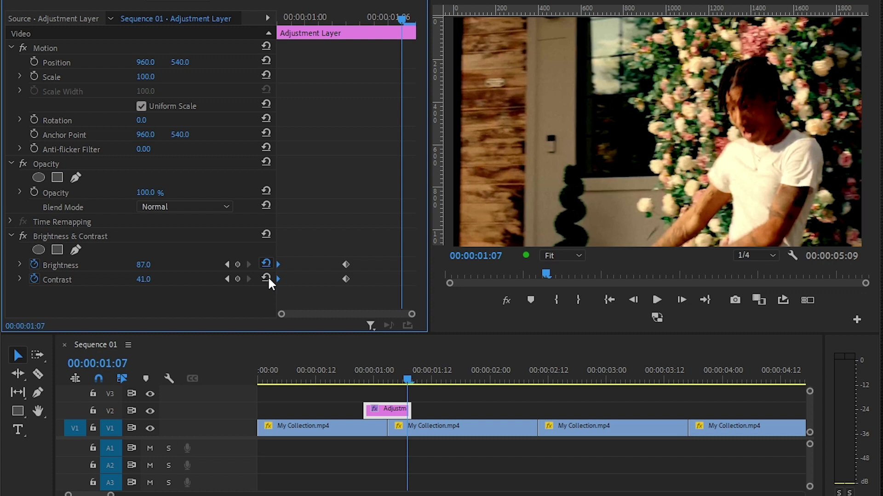
{"action": "left_click", "coordinate": [266, 278]}
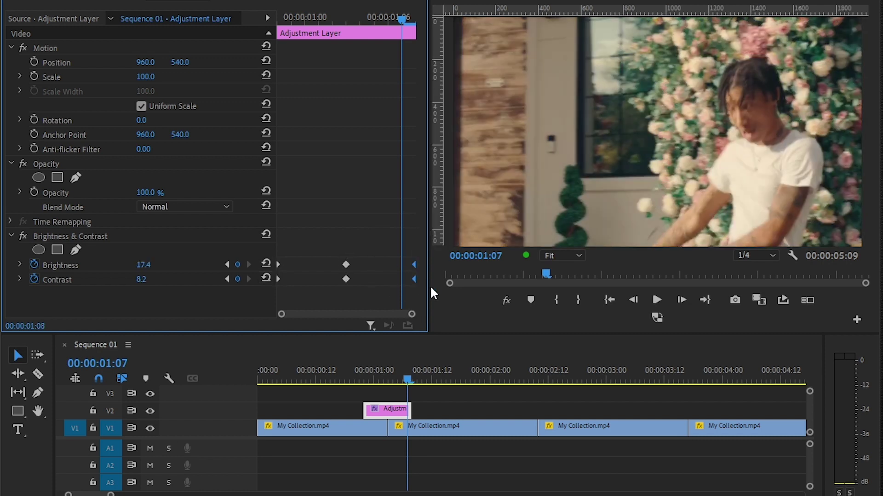
{"action": "left_click", "coordinate": [305, 376]}
{"action": "key", "text": "space"}
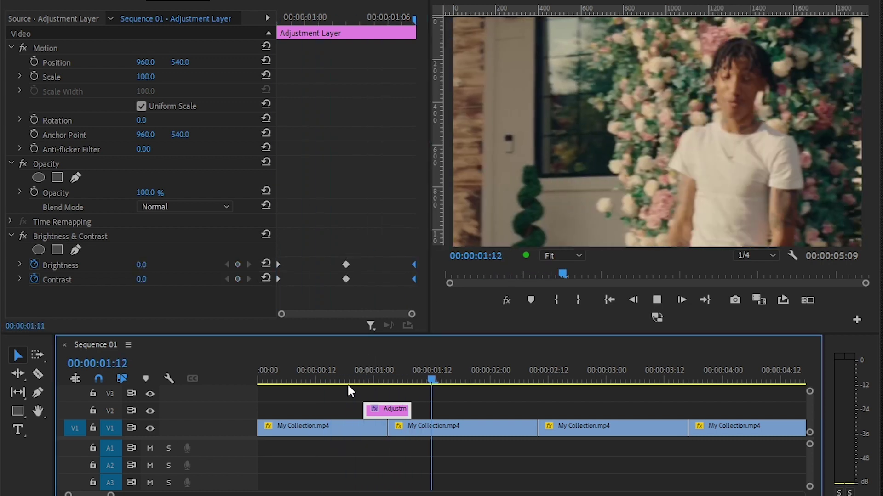
{"action": "key", "text": "space"}
{"action": "key", "text": "shift+5"}
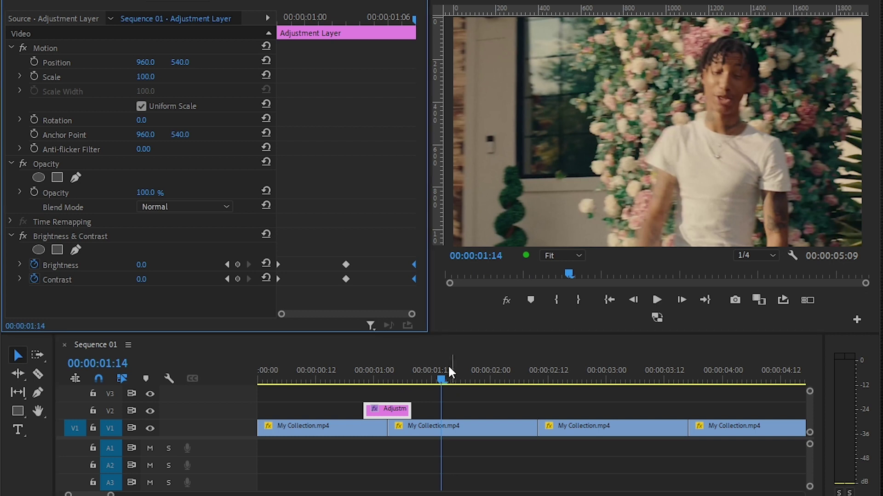
- Move the outer Brightness and Contrast keyframes inward to two frames before and after the cut, and preview the flash
{"action": "left_click", "coordinate": [387, 374]}
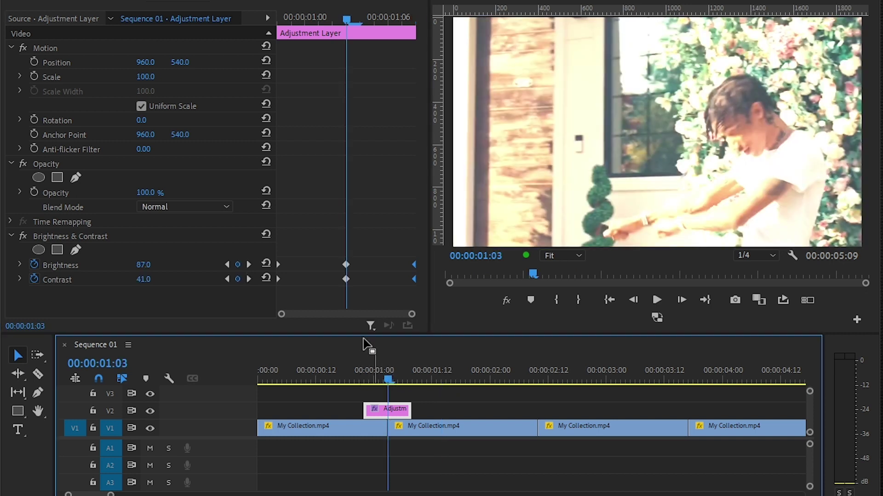
{"action": "left_click_drag", "start_coordinate": [315, 234], "coordinate": [239, 305]}
{"action": "left_click_drag", "start_coordinate": [278, 277], "coordinate": [316, 276]}
{"action": "left_click_drag", "start_coordinate": [393, 245], "coordinate": [372, 285]}
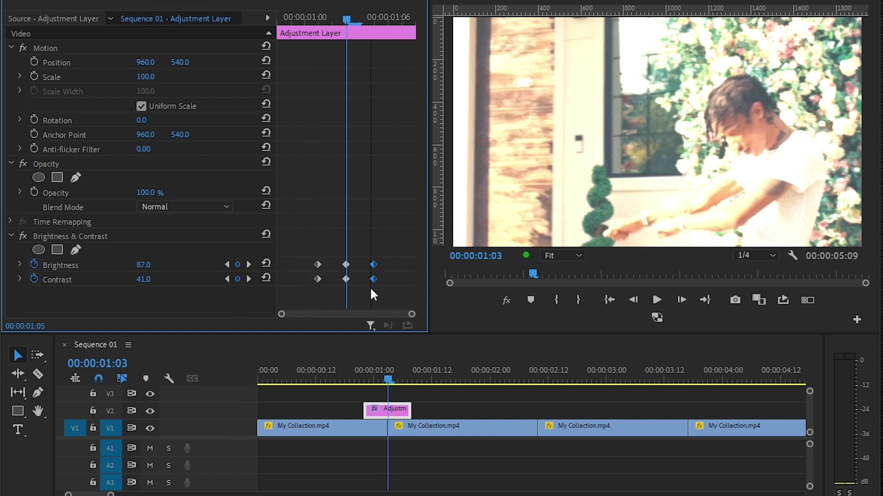
{"action": "left_click", "coordinate": [354, 369]}
{"action": "key", "text": "space"}
{"action": "key", "text": "space"}
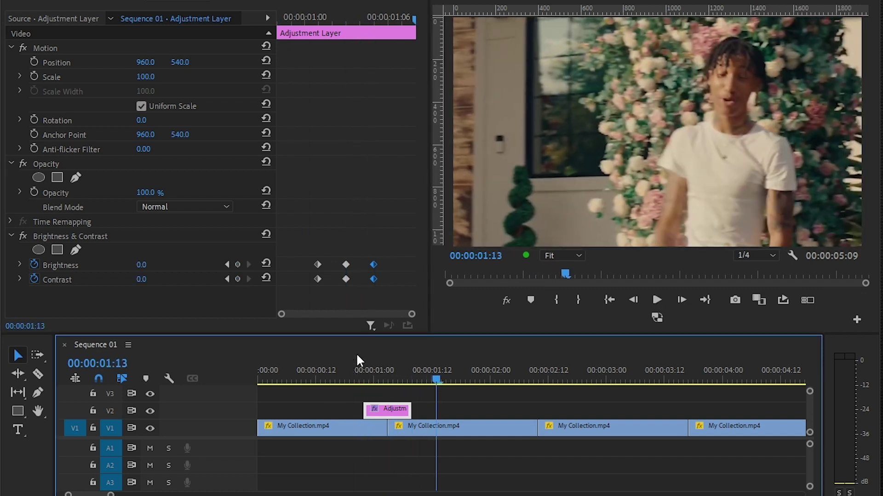
{"action": "left_click", "coordinate": [349, 360]}
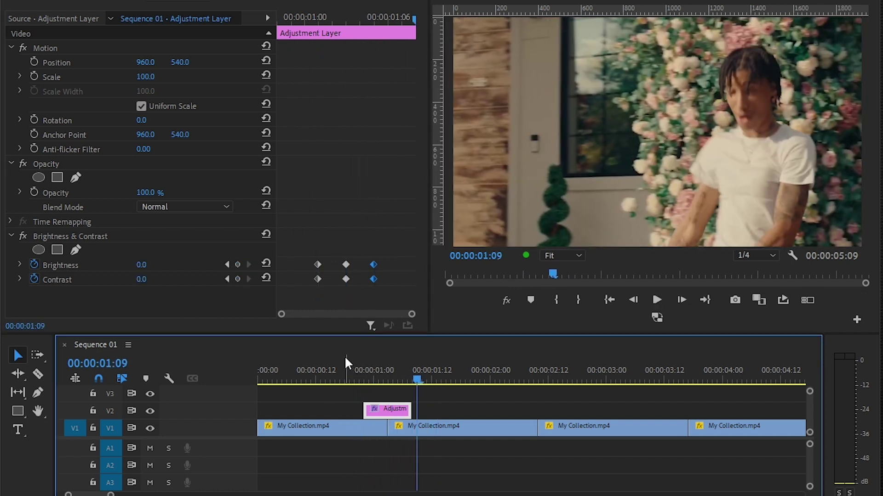
- Copy the adjustment layer over the second cut and replace the copy's Brightness & Contrast effect with Transform
{"action": "left_click_drag", "start_coordinate": [456, 377], "coordinate": [534, 430]}
{"action": "left_click_drag", "start_coordinate": [403, 410], "coordinate": [551, 413]}
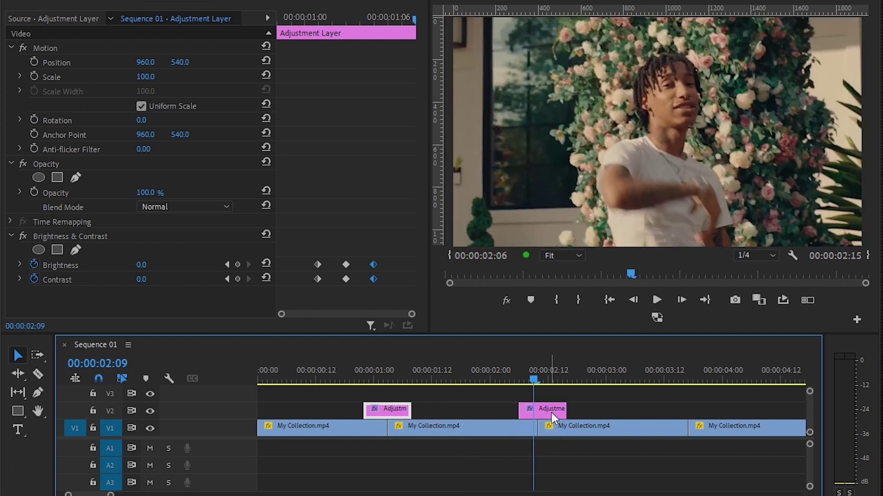
{"action": "left_click", "coordinate": [49, 234]}
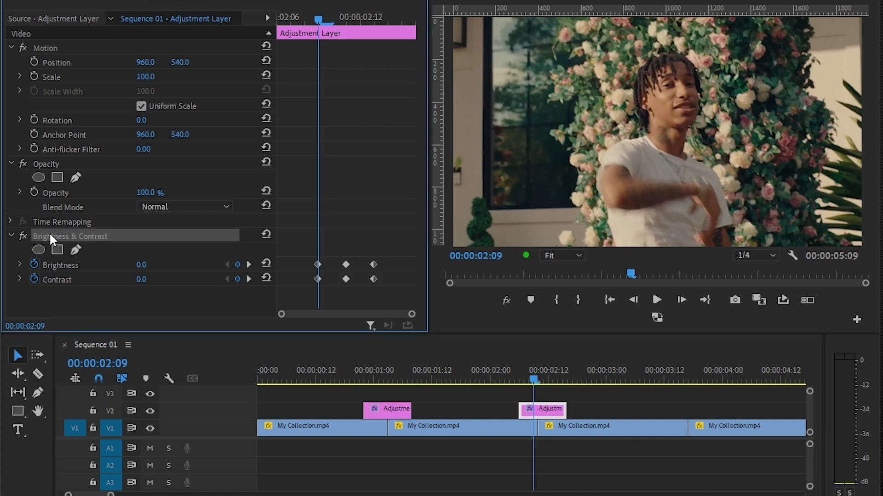
{"action": "key", "text": "Delete"}
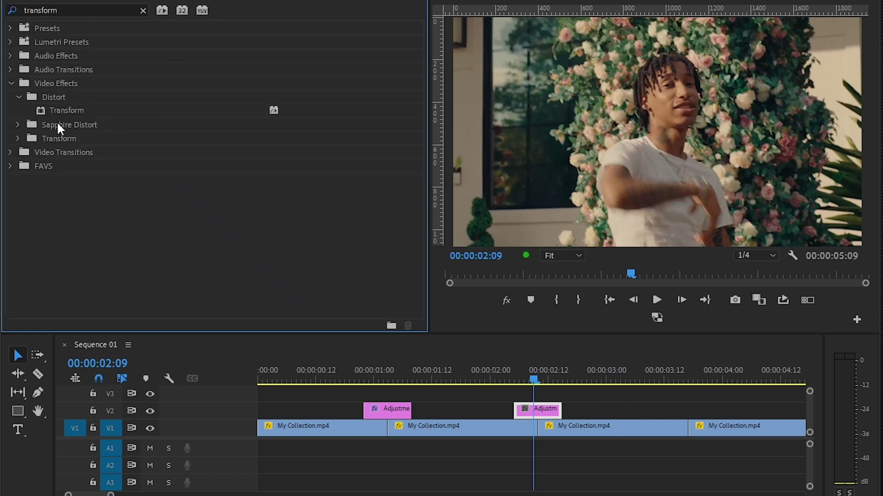
{"action": "left_click_drag", "start_coordinate": [74, 111], "coordinate": [538, 411]}
{"action": "left_click", "coordinate": [180, 1]}
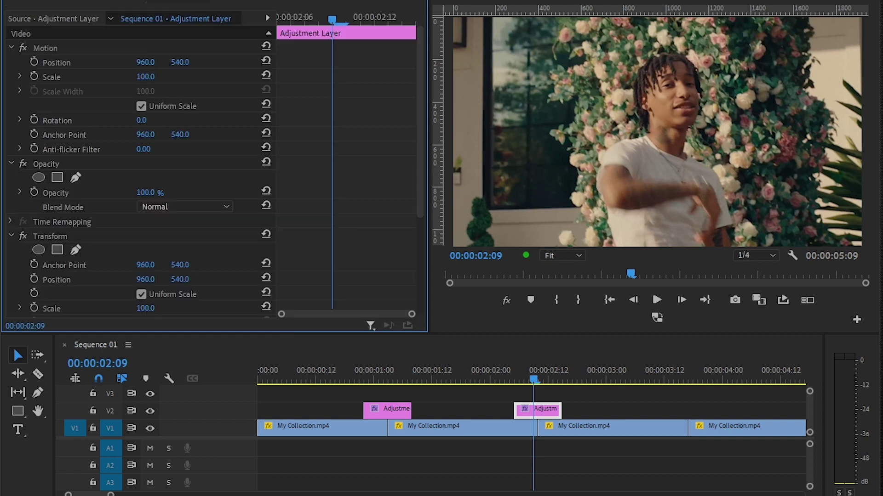
- Keyframe the Transform Scale at 100 at the second layer's start and at 159 on the cut (00:00:02:10)
{"action": "scroll", "coordinate": [31, 195], "scroll_direction": "down", "scroll_amount": 2}
{"action": "scroll", "coordinate": [39, 205], "scroll_direction": "down", "scroll_amount": 2}
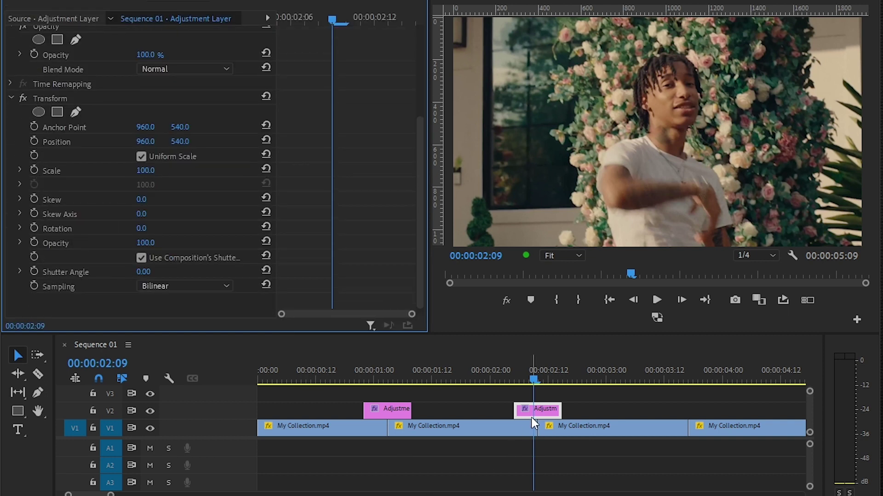
{"action": "left_click", "coordinate": [537, 379]}
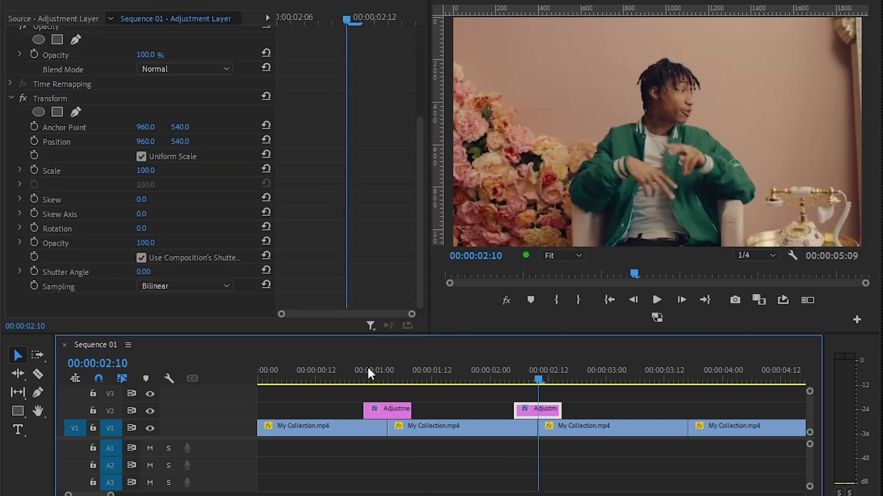
{"action": "left_click", "coordinate": [33, 169]}
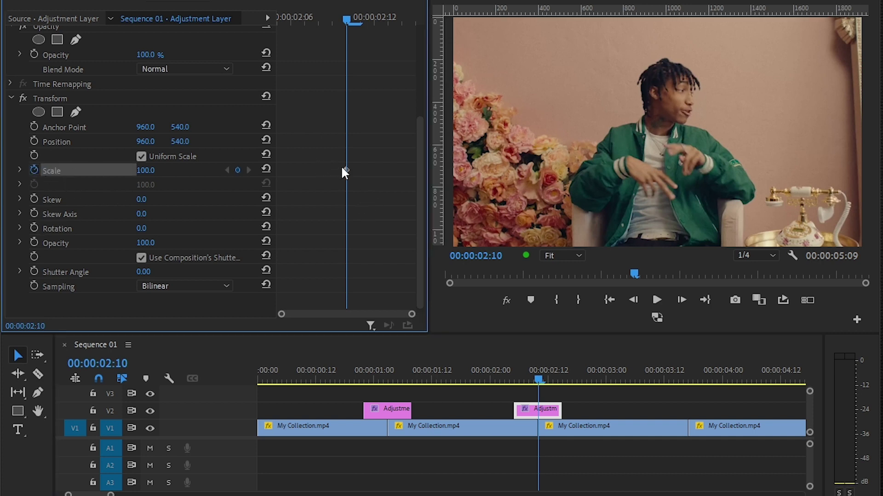
{"action": "left_click_drag", "start_coordinate": [345, 170], "coordinate": [274, 183]}
{"action": "left_click_drag", "start_coordinate": [146, 170], "coordinate": [173, 170]}
- Add a Transform Scale keyframe reset to 100 at the second adjustment layer's end
{"action": "left_click_drag", "start_coordinate": [346, 21], "coordinate": [389, 26]}
{"action": "left_click", "coordinate": [267, 169]}
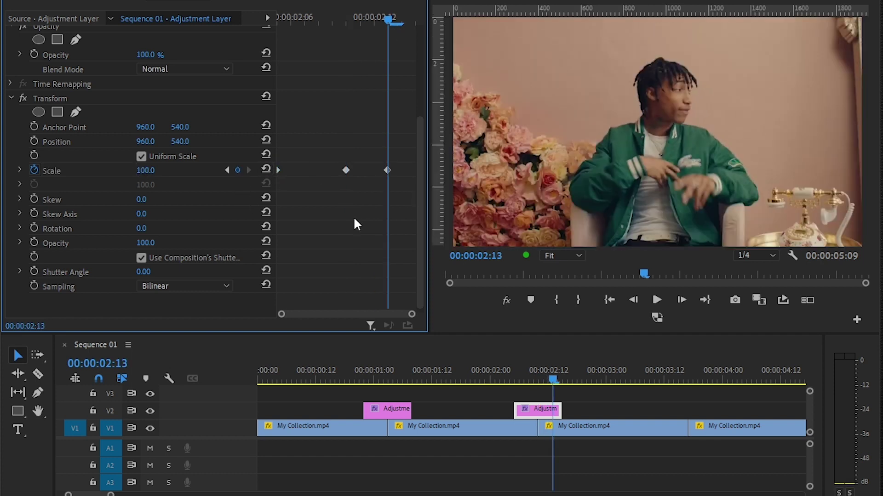
{"action": "left_click_drag", "start_coordinate": [387, 171], "coordinate": [449, 168]}
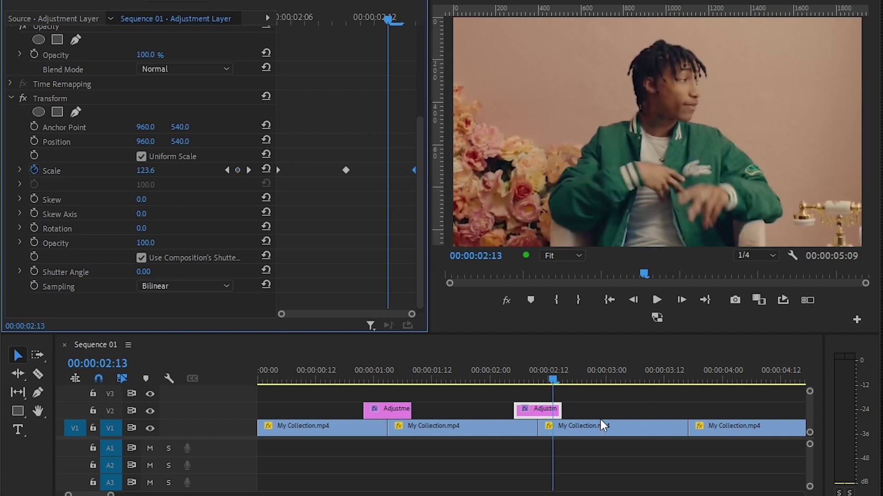
- Turn off Use Composition's Shutter Angle in the Transform effect and set Shutter Angle to 180
{"action": "left_click", "coordinate": [509, 368]}
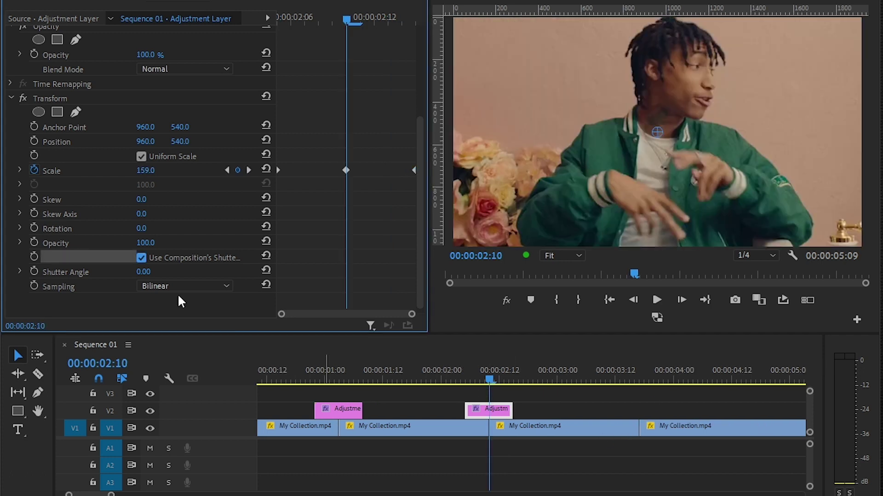
{"action": "left_click", "coordinate": [150, 256]}
{"action": "left_click", "coordinate": [152, 271]}
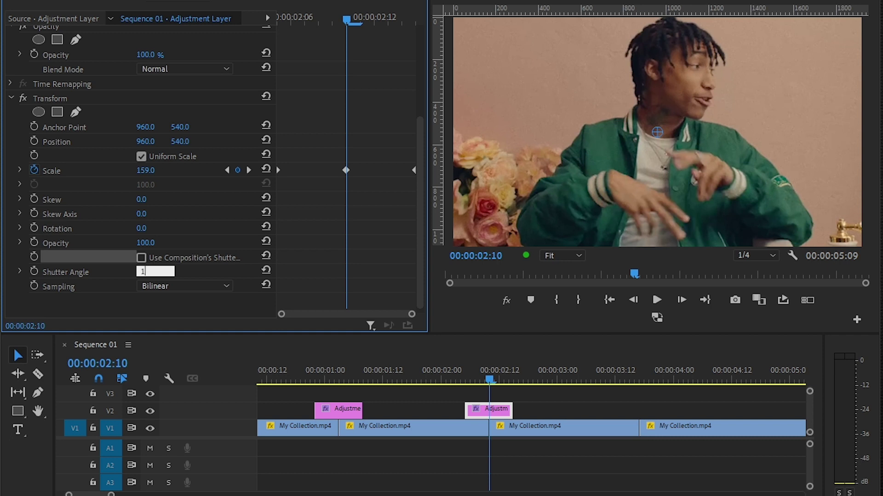
{"action": "type", "text": "180"}
{"action": "left_click", "coordinate": [113, 295]}
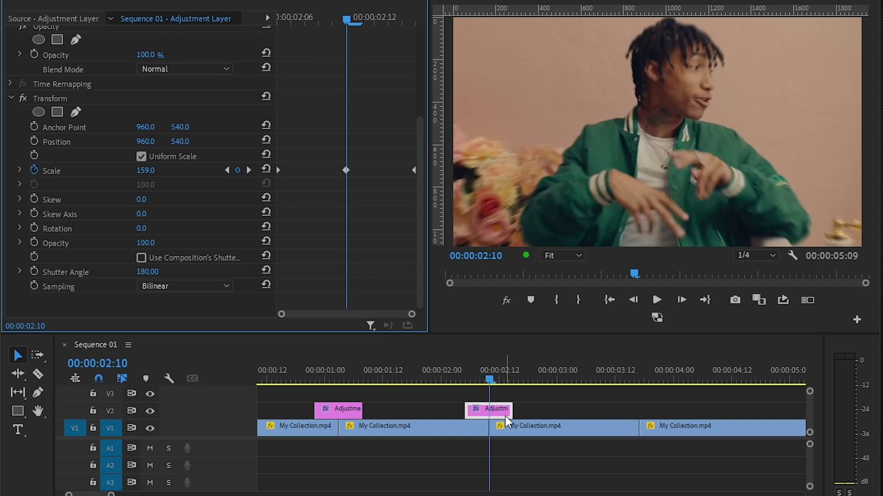
- Move the outer Transform Scale keyframes inward to 00:00:02:07 and 00:00:02:13, around the middle keyframe
{"action": "left_click_drag", "start_coordinate": [473, 379], "coordinate": [527, 376]}
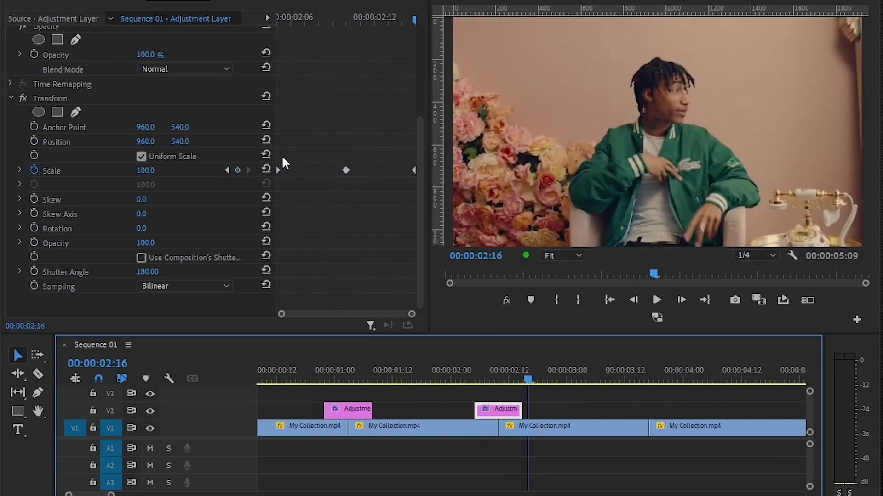
{"action": "left_click_drag", "start_coordinate": [278, 168], "coordinate": [308, 181]}
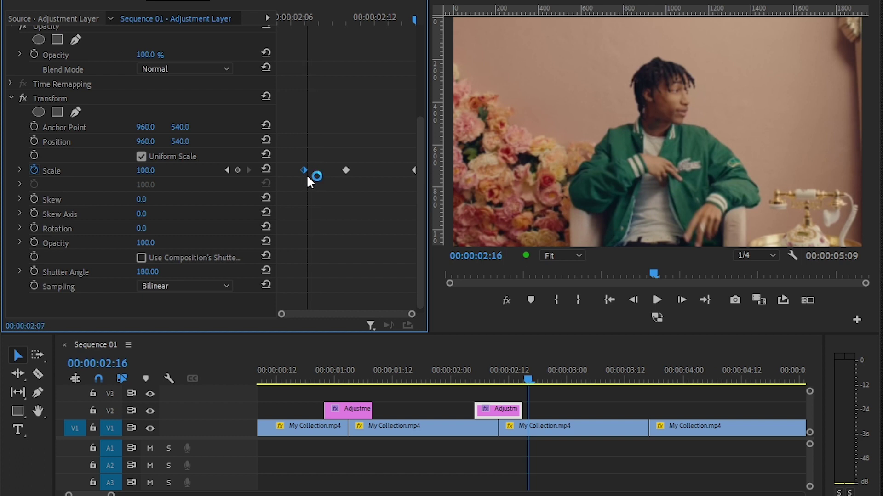
{"action": "left_click_drag", "start_coordinate": [413, 170], "coordinate": [386, 171]}
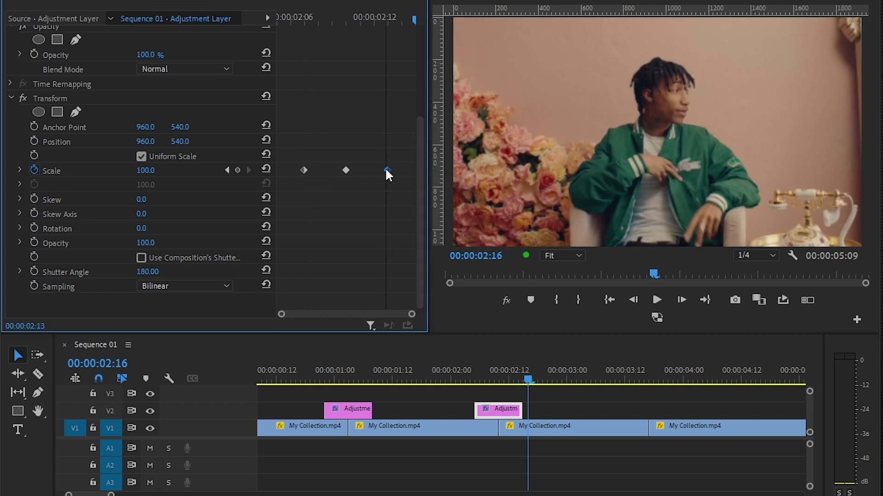
- Play the zoom transition over the second cut several times to check the motion blur and timing
{"action": "left_click", "coordinate": [478, 368]}
{"action": "key", "text": "space"}
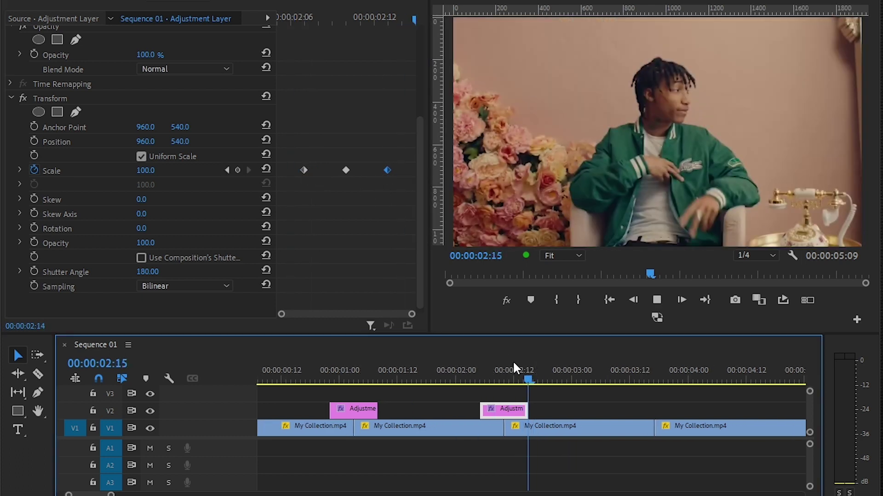
{"action": "left_click", "coordinate": [479, 364]}
{"action": "key", "text": "space"}
{"action": "key", "text": "space"}
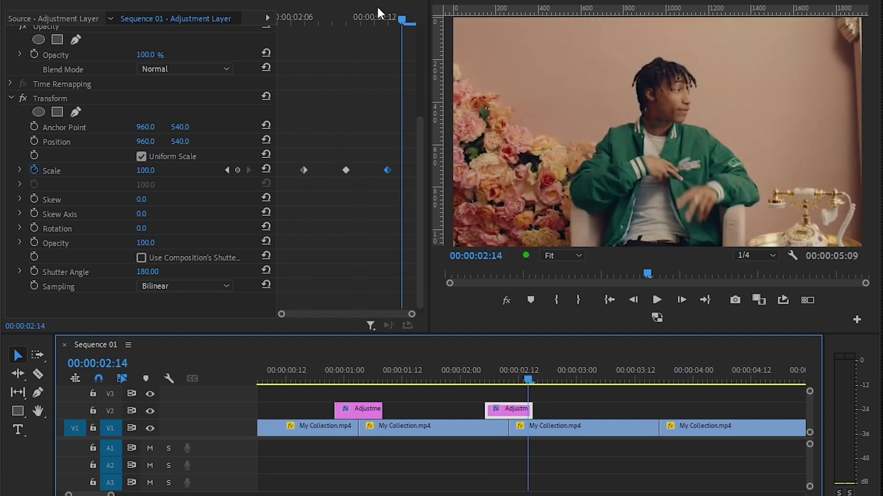
{"action": "left_click", "coordinate": [489, 365]}
{"action": "key", "text": "space"}
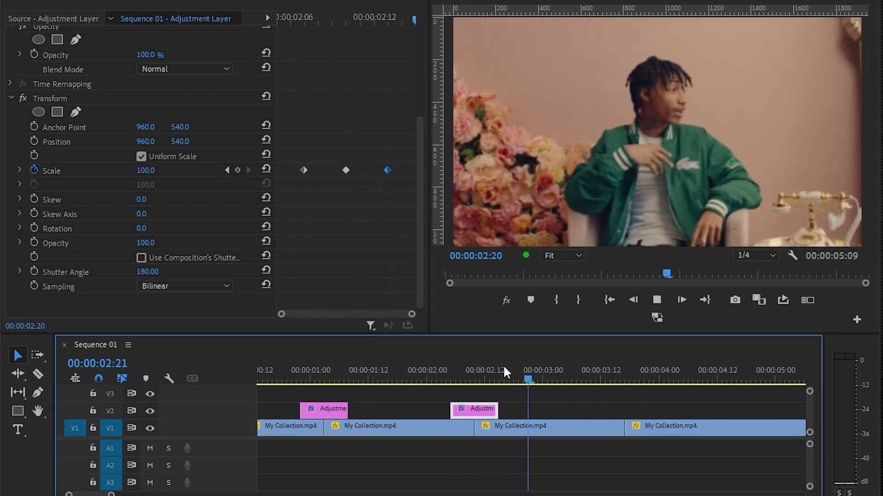
{"action": "key", "text": "space"}
- Reduce the second adjustment layer's middle Transform Scale keyframe at 00:00:02:10 to about 130
{"action": "left_click_drag", "start_coordinate": [442, 369], "coordinate": [478, 409]}
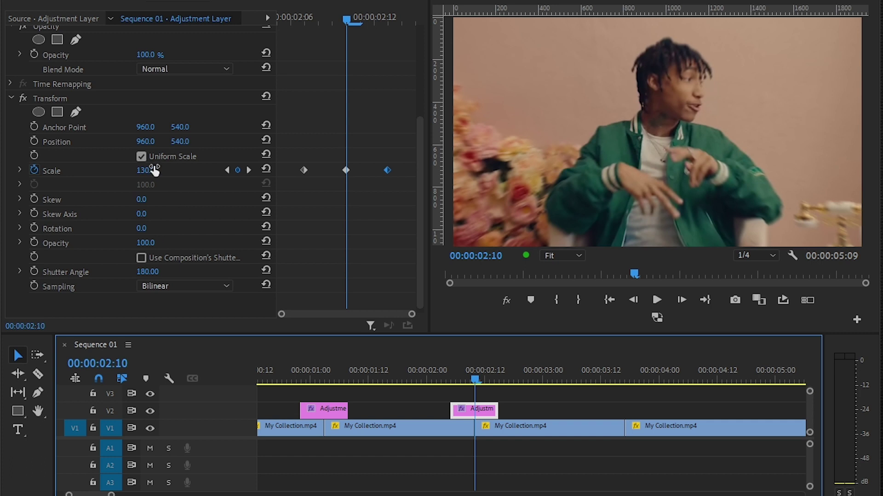
{"action": "left_click_drag", "start_coordinate": [151, 170], "coordinate": [143, 171]}
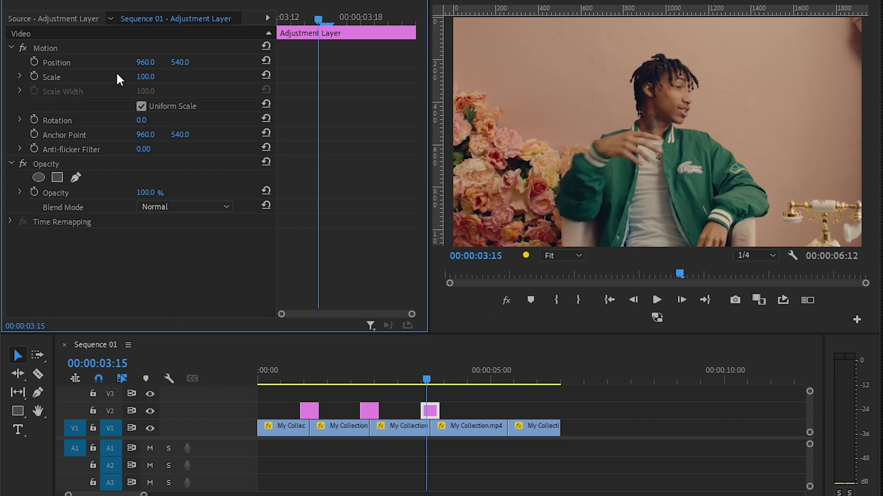
- Apply the Gaussian Blur effect to the third adjustment layer and show its effect settings
{"action": "left_click", "coordinate": [112, 1]}
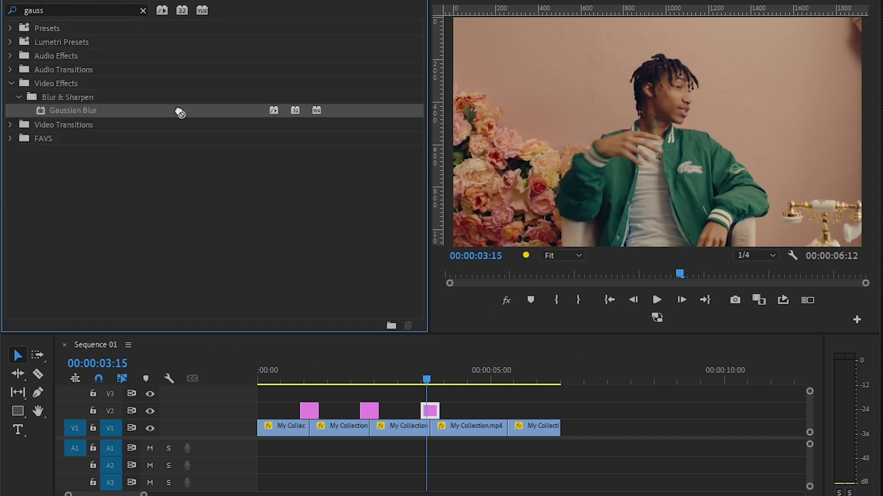
{"action": "left_click_drag", "start_coordinate": [180, 112], "coordinate": [429, 409]}
{"action": "left_click", "coordinate": [170, 2]}
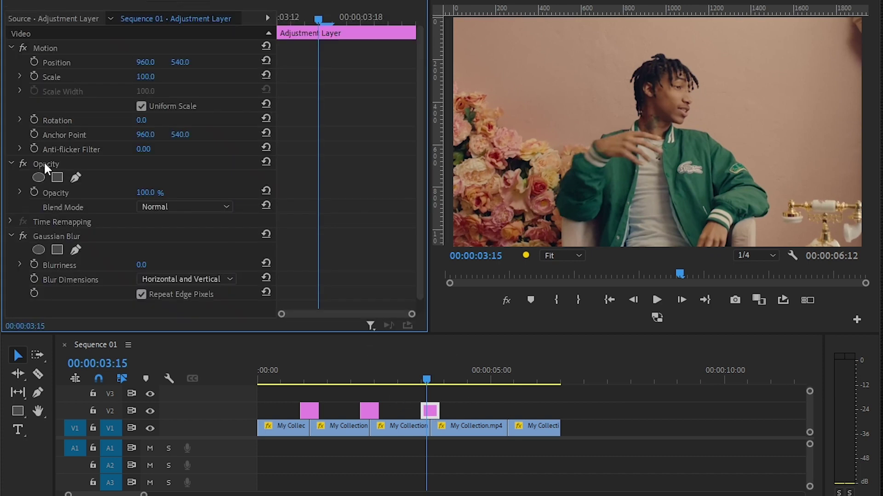
- Keyframe the Gaussian Blur's Blurriness at 0 on the third layer's start and at 72 on the cut (00:00:03:17)
{"action": "left_click", "coordinate": [34, 265]}
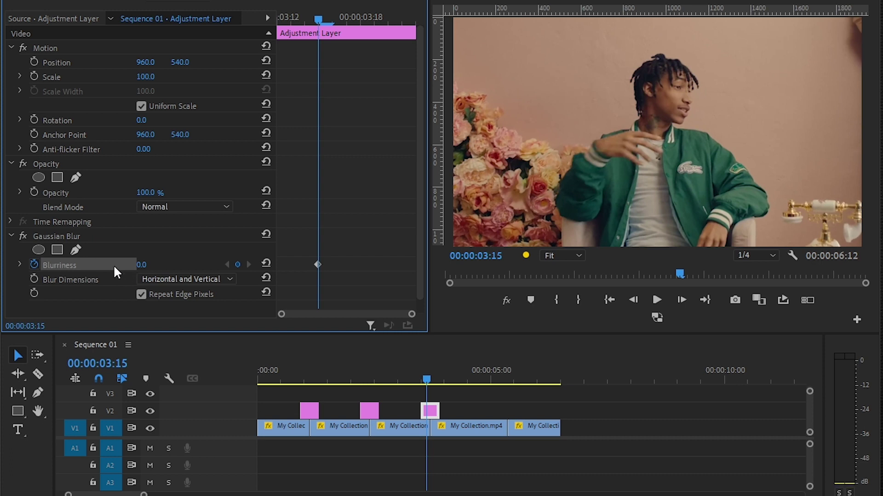
{"action": "left_click_drag", "start_coordinate": [318, 265], "coordinate": [286, 266]}
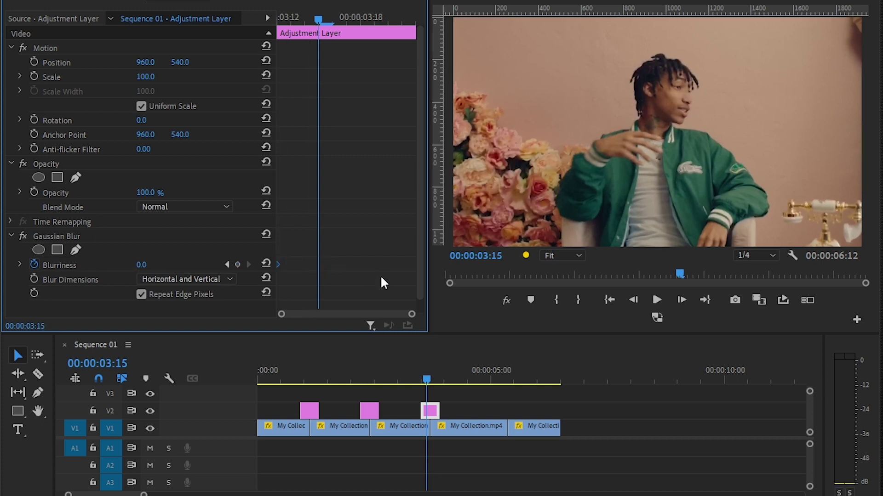
{"action": "key", "text": "Right"}
{"action": "key", "text": "Right"}
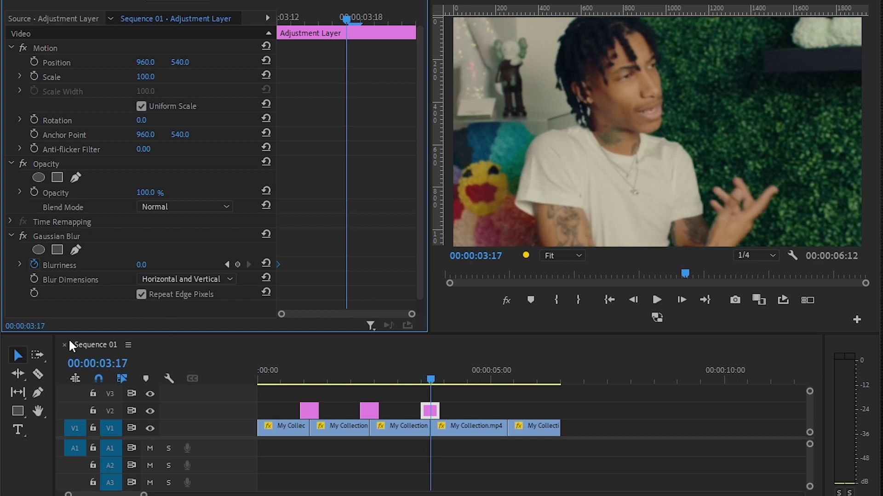
{"action": "left_click", "coordinate": [142, 265]}
{"action": "type", "text": "70"}
{"action": "key", "text": "Return"}
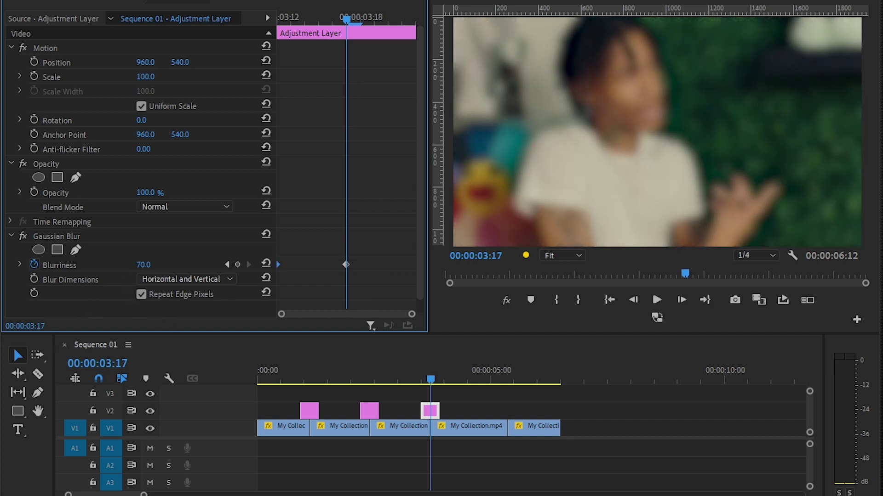
- Add a Blurriness keyframe reset to 0 at the third layer's end (00:00:03:22) and play the blur transition
{"action": "key", "text": "shift+Right"}
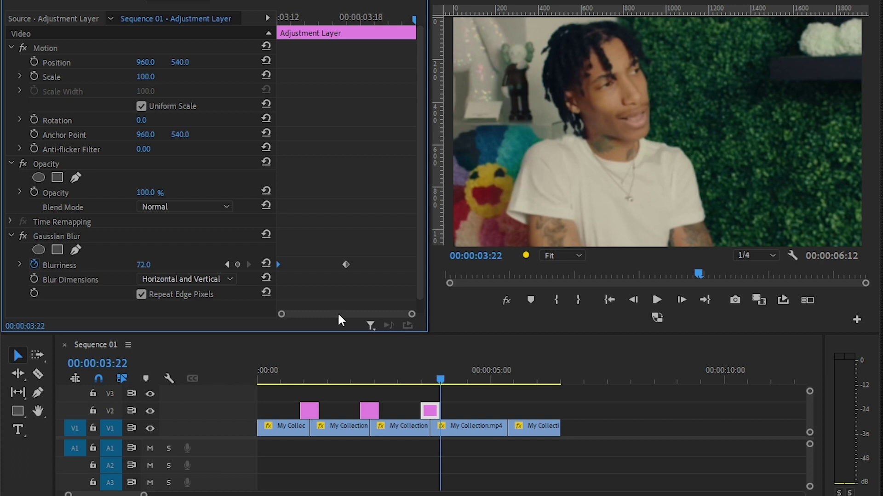
{"action": "left_click", "coordinate": [267, 262]}
{"action": "left_click", "coordinate": [419, 372]}
{"action": "key", "text": "space"}
{"action": "key", "text": "space"}
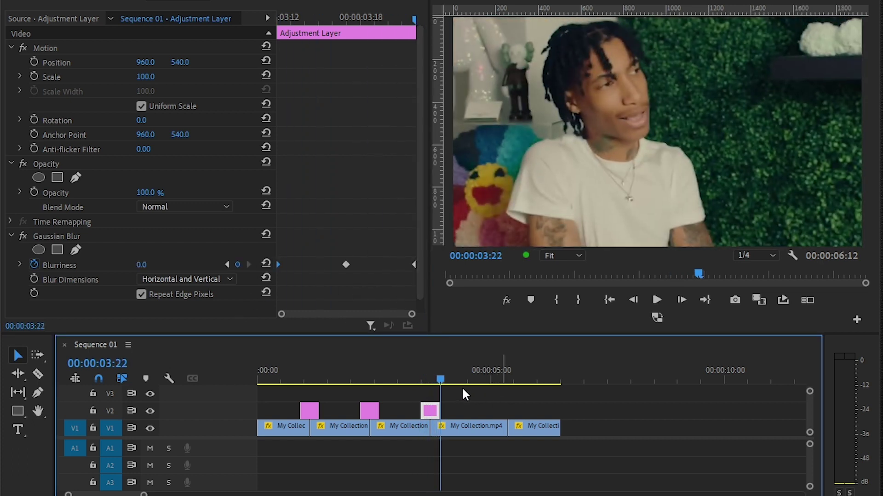
{"action": "left_click", "coordinate": [432, 374]}
{"action": "left_click_drag", "start_coordinate": [430, 371], "coordinate": [424, 376]}
{"action": "key", "text": "space"}
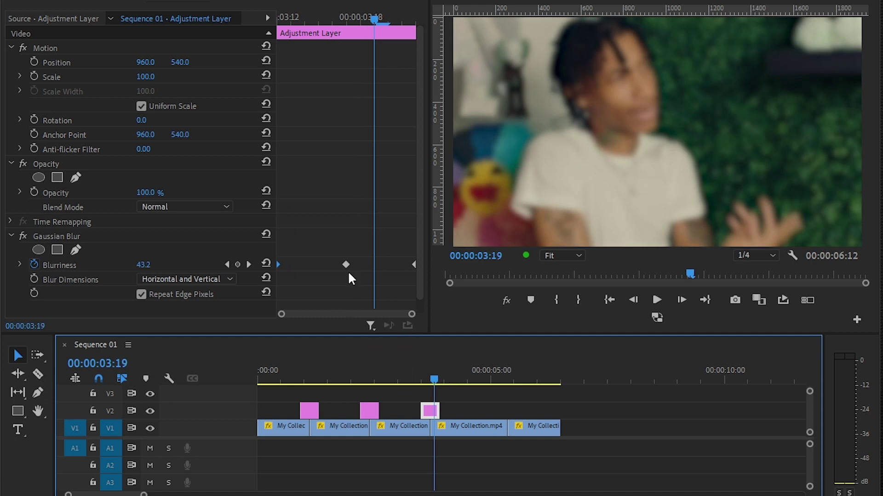
- Find the Brightness & Contrast effect by searching "bright" and apply it to the third adjustment layer
{"action": "left_click", "coordinate": [112, 2]}
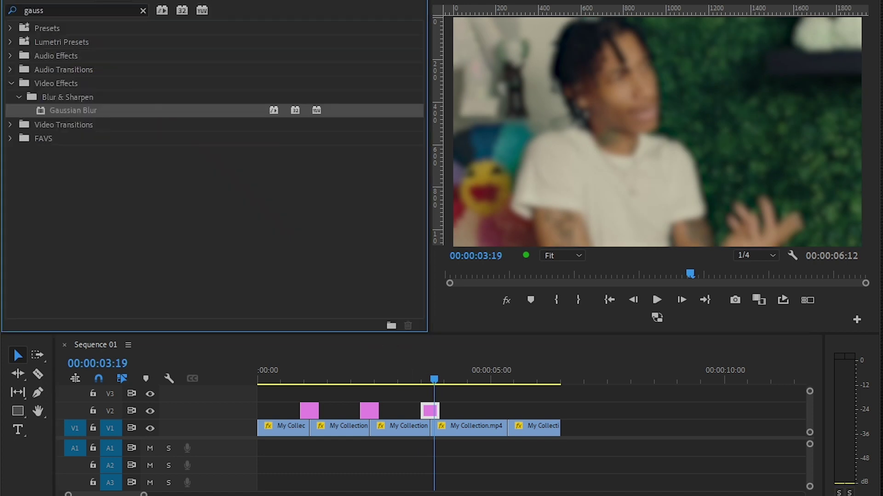
{"action": "left_click", "coordinate": [143, 11]}
{"action": "left_click", "coordinate": [137, 9]}
{"action": "type", "text": "bright"}
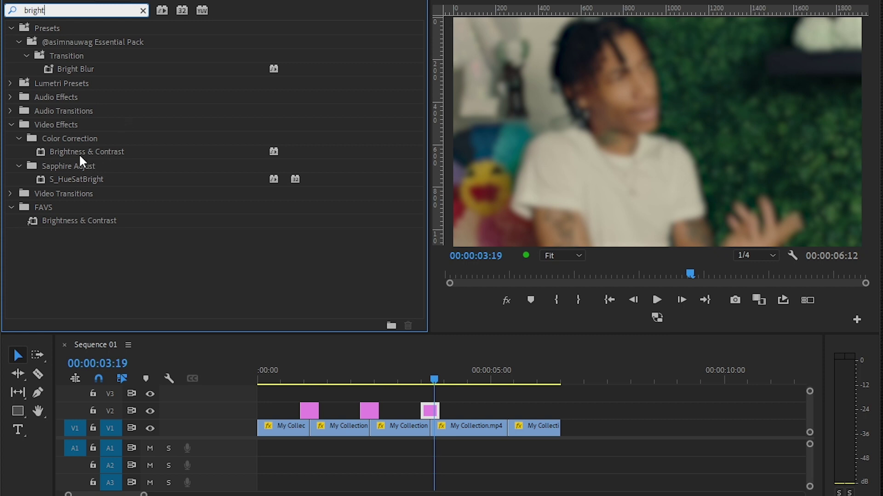
{"action": "left_click_drag", "start_coordinate": [50, 148], "coordinate": [431, 416]}
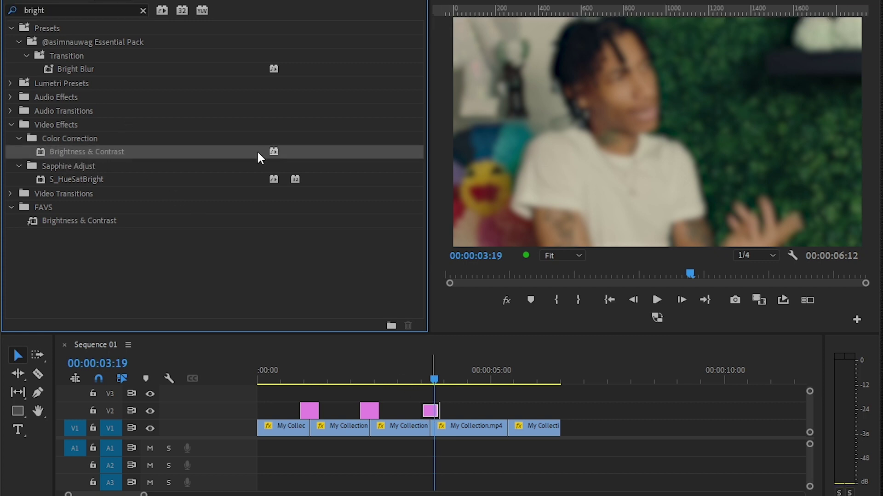
{"action": "left_click", "coordinate": [182, 3]}
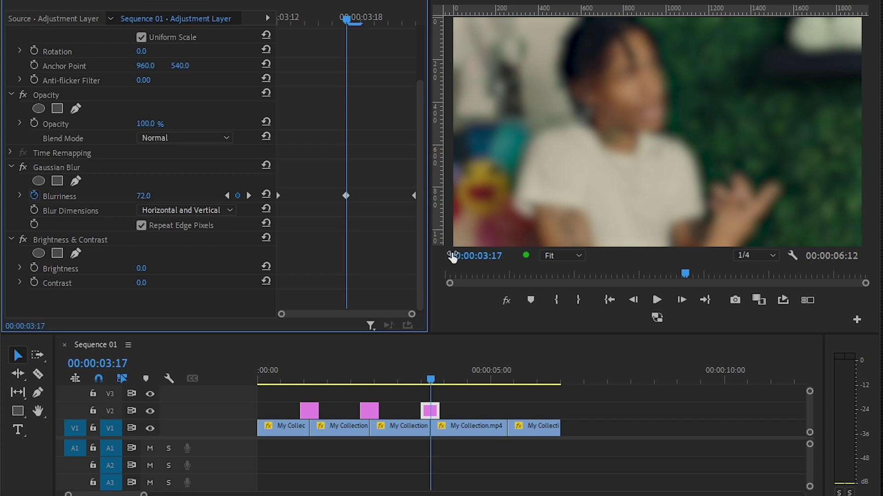
- Set Brightness to 77 and Contrast to 43 on the cut (00:00:03:17) and keyframe both
{"action": "left_click", "coordinate": [142, 267]}
{"action": "left_click_drag", "start_coordinate": [141, 268], "coordinate": [152, 282]}
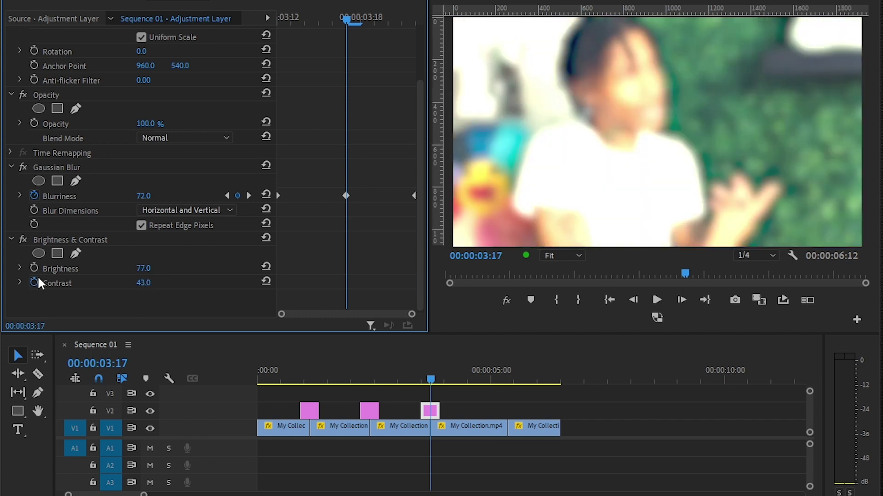
{"action": "left_click", "coordinate": [34, 283]}
{"action": "left_click", "coordinate": [34, 268]}
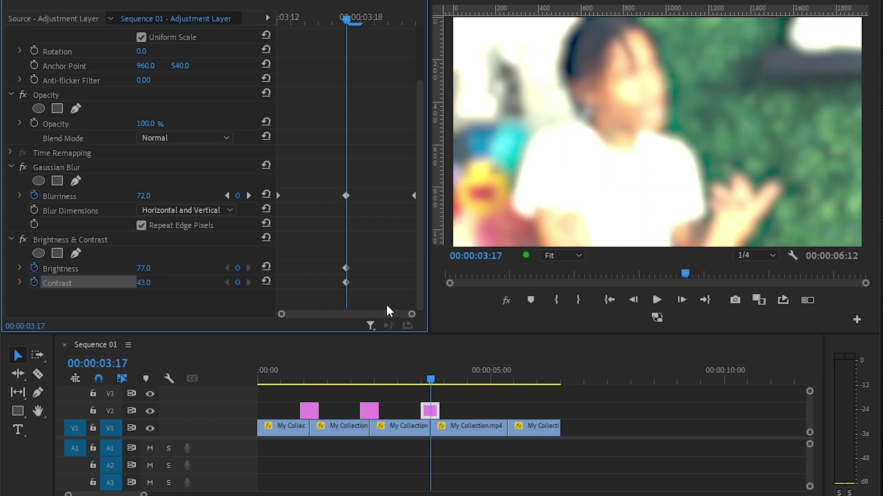
- Add Brightness and Contrast keyframes reset to 0 at 00:00:03:12 and 00:00:03:22, and play the transition
{"action": "left_click", "coordinate": [288, 20]}
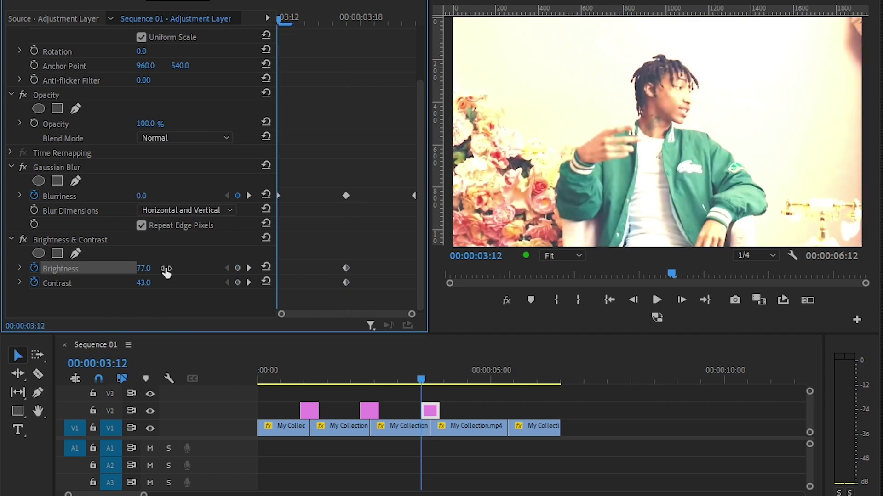
{"action": "left_click", "coordinate": [266, 267]}
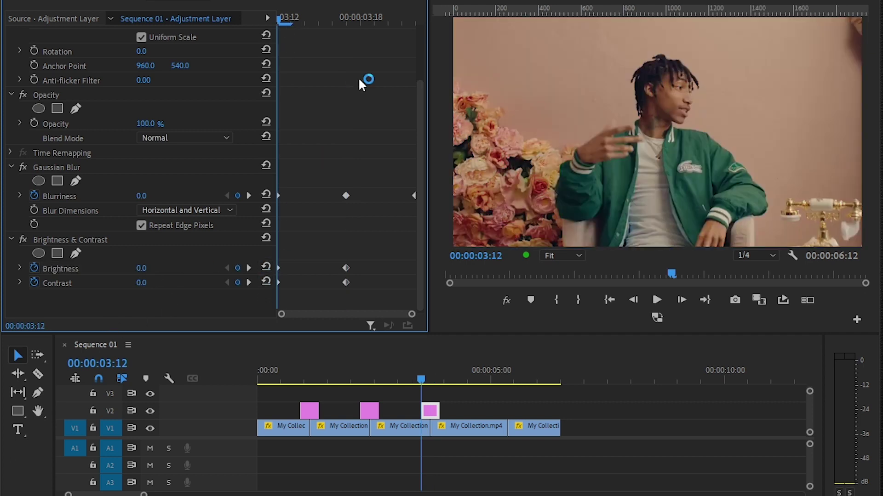
{"action": "left_click", "coordinate": [411, 17]}
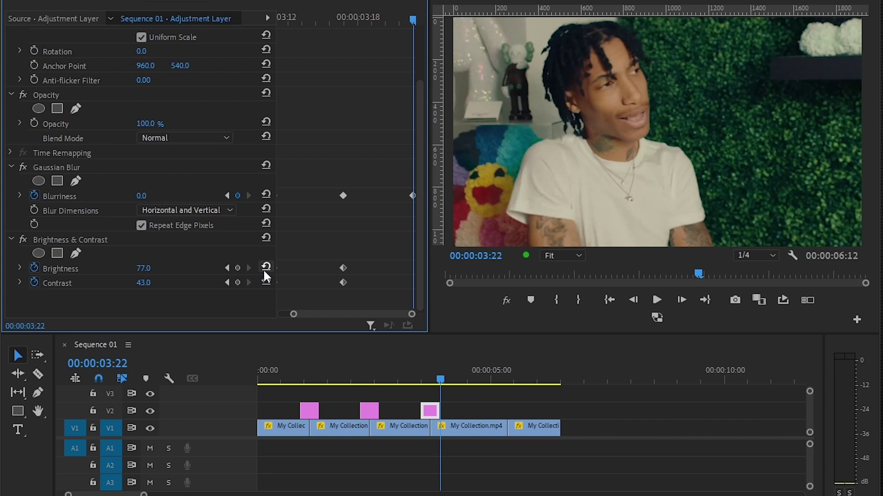
{"action": "left_click", "coordinate": [266, 267]}
{"action": "left_click", "coordinate": [266, 280]}
{"action": "mouse_move", "coordinate": [431, 380]}
{"action": "left_mouse_down"}
{"action": "mouse_move", "coordinate": [384, 381]}
{"action": "mouse_move", "coordinate": [454, 363]}
{"action": "mouse_move", "coordinate": [431, 379]}
{"action": "left_mouse_up"}
{"action": "key", "text": "space"}
{"action": "key", "text": "space"}
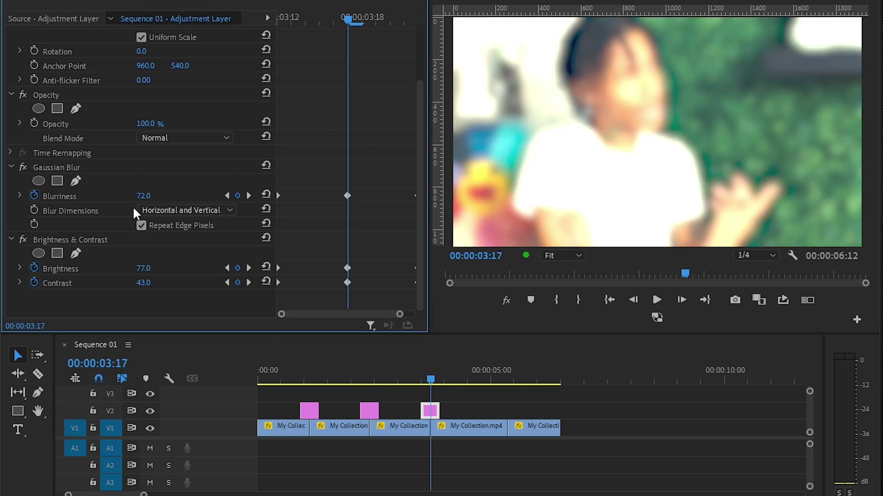
- Try Vertical for the Gaussian Blur's Blur Dimensions, settle on Horizontal, and play the result
{"action": "left_click", "coordinate": [207, 210]}
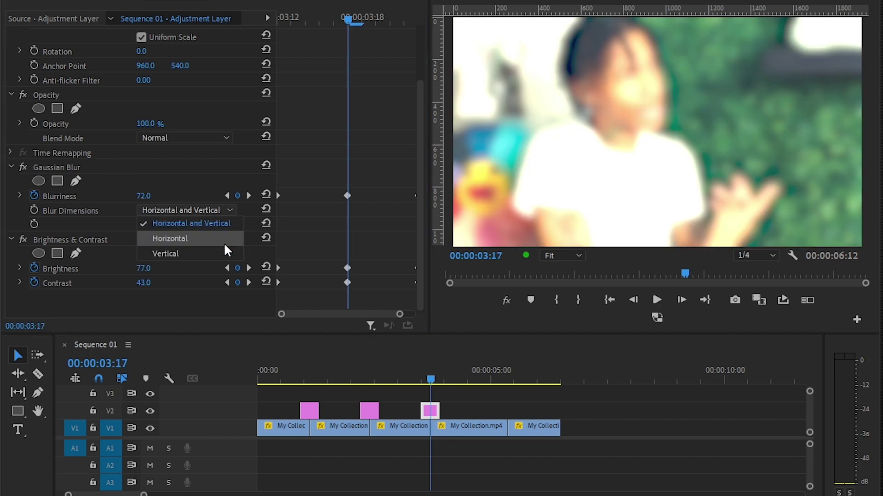
{"action": "left_click", "coordinate": [182, 251]}
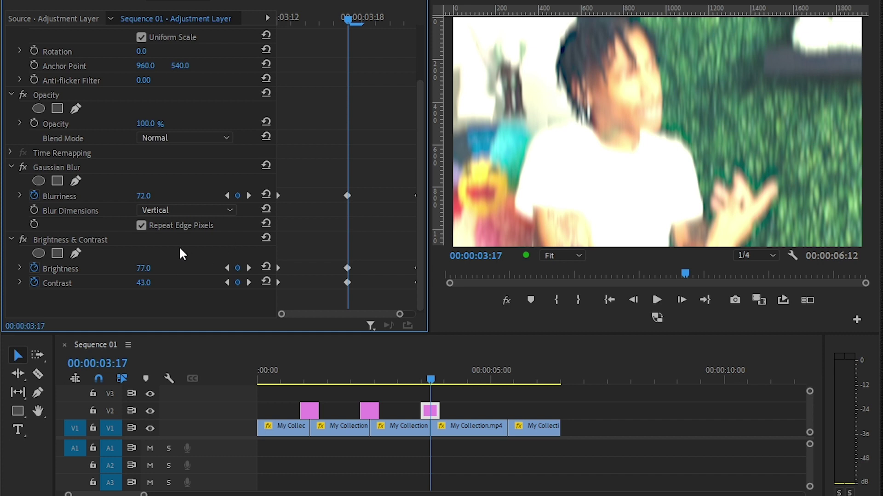
{"action": "left_click", "coordinate": [190, 214]}
{"action": "left_click", "coordinate": [188, 238]}
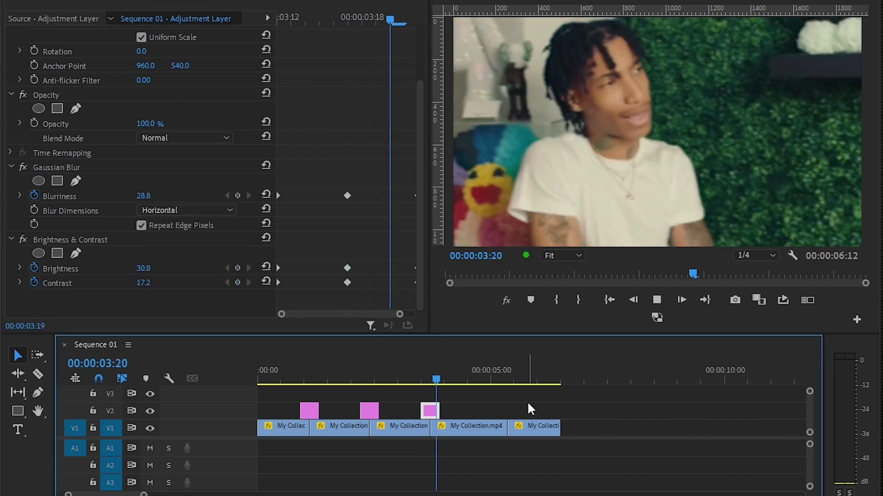
{"action": "left_click_drag", "start_coordinate": [444, 382], "coordinate": [426, 374]}
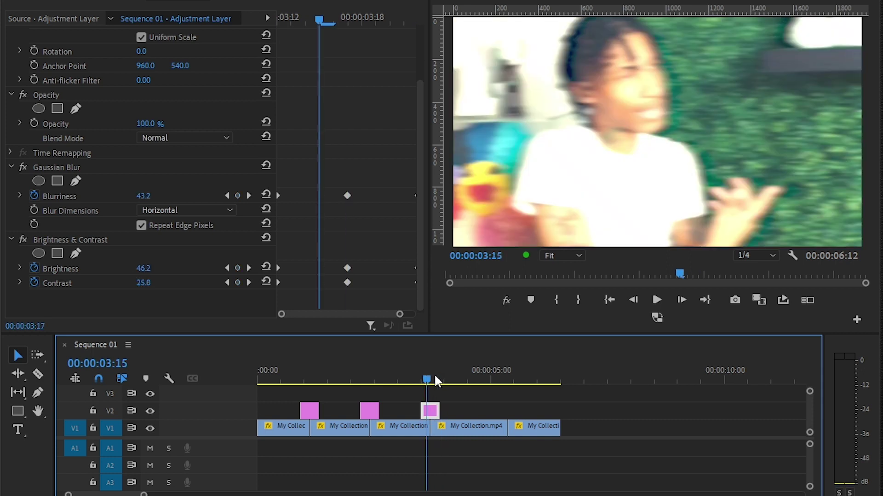
- Raise the middle Blurriness keyframe on the cut at 00:00:03:17 to 148
{"action": "left_click", "coordinate": [430, 377]}
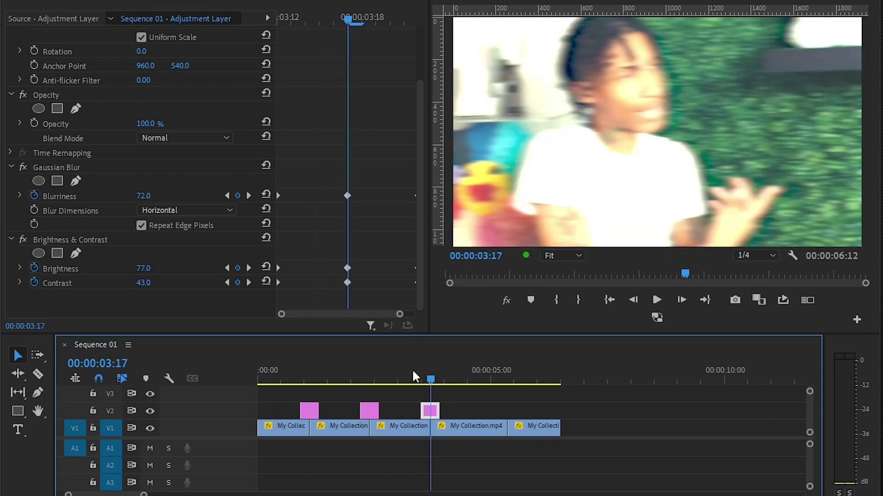
{"action": "left_click", "coordinate": [143, 196]}
{"action": "type", "text": "155"}
{"action": "key", "text": "Return"}
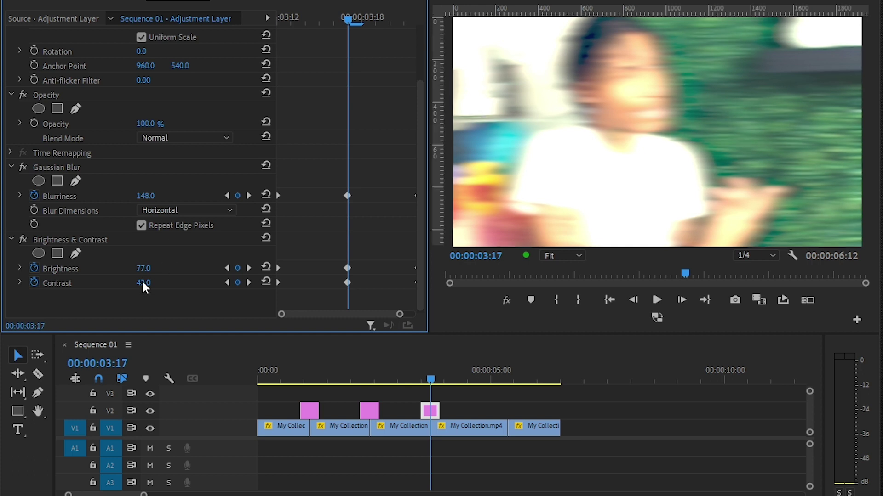
- Lower the middle Brightness keyframe to about 67 and reduce the middle Contrast keyframe
{"action": "left_click", "coordinate": [143, 268]}
{"action": "type", "text": "55"}
{"action": "key", "text": "Return"}
{"action": "left_click_drag", "start_coordinate": [144, 268], "coordinate": [114, 283]}
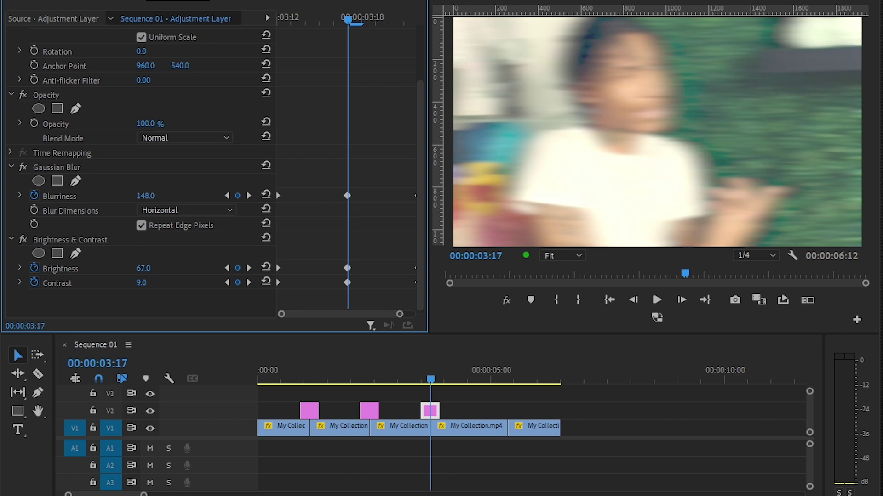
- Move the outer Blurriness, Brightness and Contrast keyframes inward to 00:00:03:14 and 00:00:03:20, and play the transition
{"action": "left_click_drag", "start_coordinate": [320, 153], "coordinate": [242, 317]}
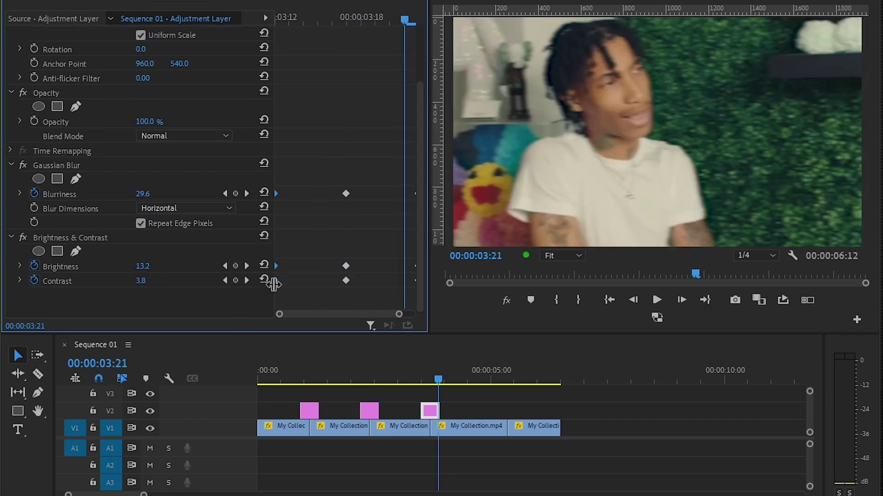
{"action": "left_click_drag", "start_coordinate": [275, 280], "coordinate": [301, 281]}
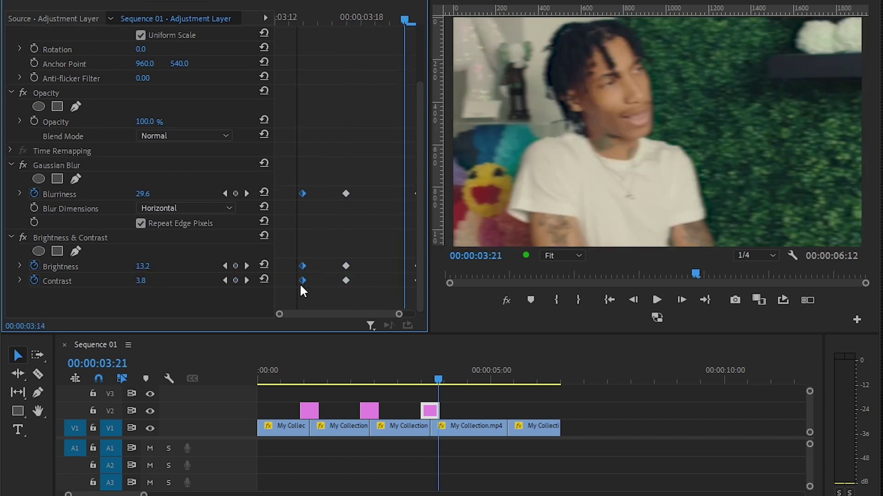
{"action": "left_click", "coordinate": [378, 177]}
{"action": "left_click_drag", "start_coordinate": [376, 314], "coordinate": [413, 314]}
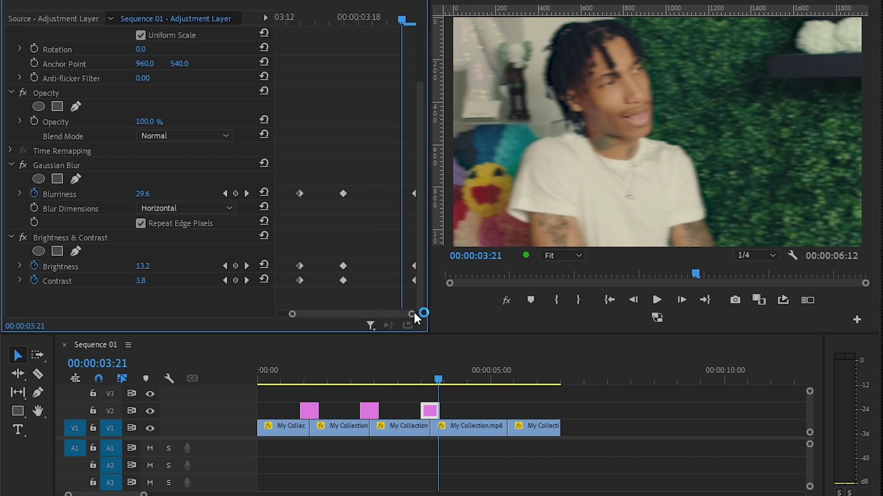
{"action": "left_click_drag", "start_coordinate": [378, 167], "coordinate": [386, 279]}
{"action": "left_click", "coordinate": [420, 376]}
{"action": "key", "text": "space"}
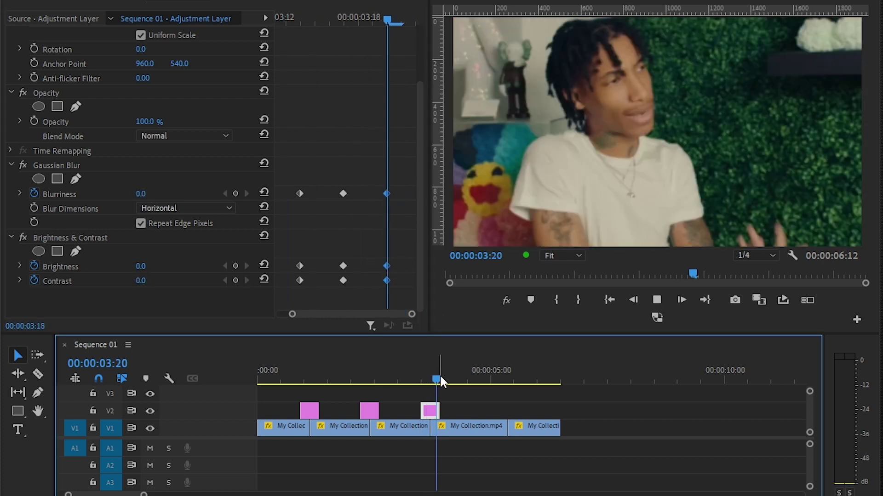
- Play the horizontal blur transition over the cut at 00:00:03:17 and on through the final clips
{"action": "key", "text": "space"}
{"action": "left_click", "coordinate": [416, 356]}
{"action": "key", "text": "space"}
{"action": "key", "text": "space"}
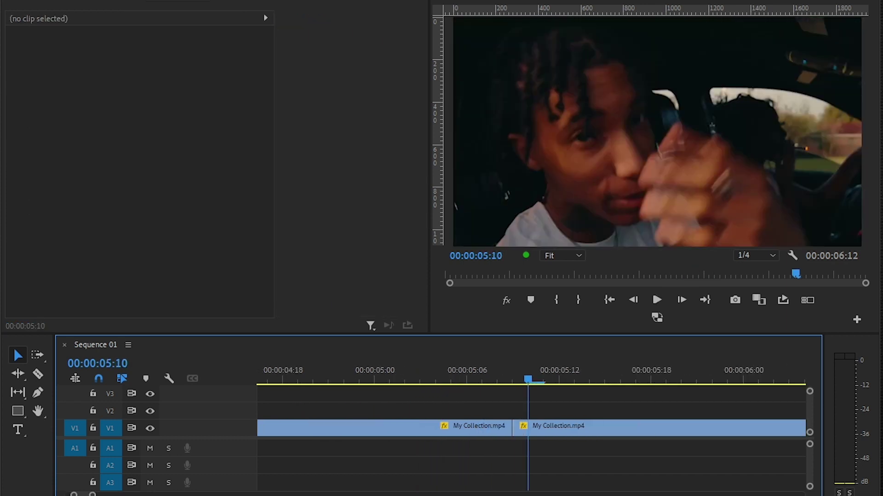
- Nest each of the last two clips on V1 separately, keeping the default sequence names
{"action": "key", "text": "minus"}
{"action": "key", "text": "minus"}
{"action": "mouse_move", "coordinate": [460, 378]}
{"action": "left_mouse_down"}
{"action": "mouse_move", "coordinate": [465, 444]}
{"action": "mouse_move", "coordinate": [455, 404]}
{"action": "mouse_move", "coordinate": [472, 437]}
{"action": "left_mouse_up"}
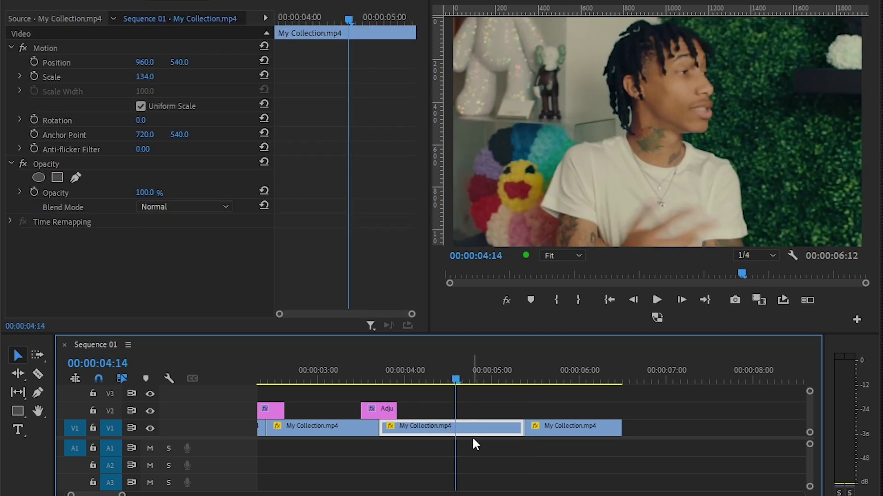
{"action": "key", "text": "n"}
{"action": "key", "text": "Return"}
{"action": "left_click_drag", "start_coordinate": [583, 398], "coordinate": [600, 436]}
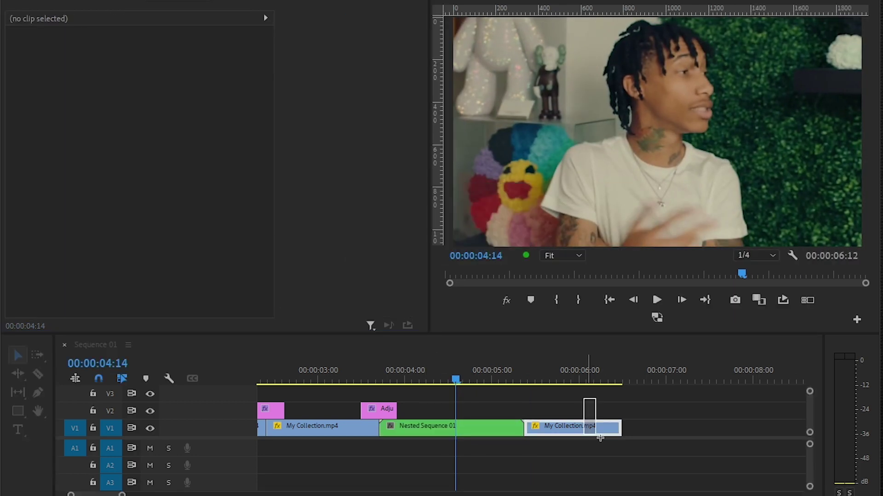
{"action": "key", "text": "alt+n"}
{"action": "key", "text": "Return"}
- Split the two nested clips five frames before and after the cut between them, at 00:00:05:04 and 00:00:05:14
{"action": "left_click", "coordinate": [522, 371]}
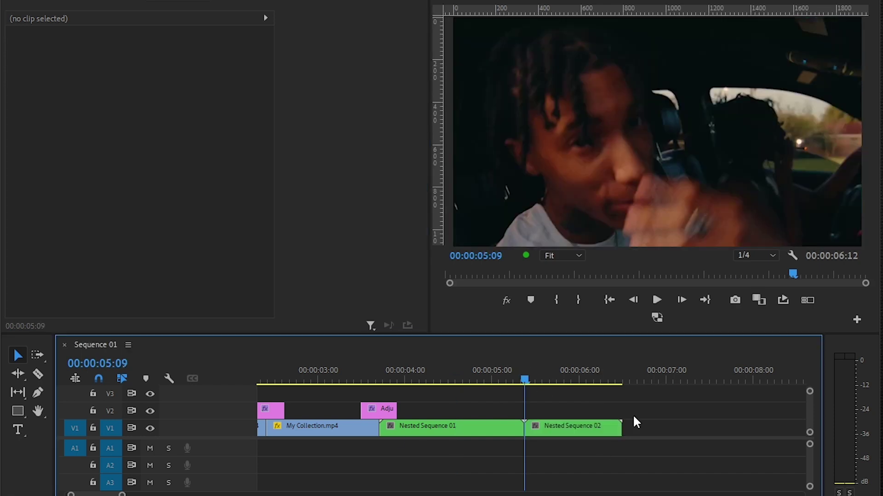
{"action": "mouse_move", "coordinate": [122, 494]}
{"action": "left_mouse_down"}
{"action": "mouse_move", "coordinate": [236, 494]}
{"action": "mouse_move", "coordinate": [102, 495]}
{"action": "mouse_move", "coordinate": [114, 494]}
{"action": "left_mouse_up"}
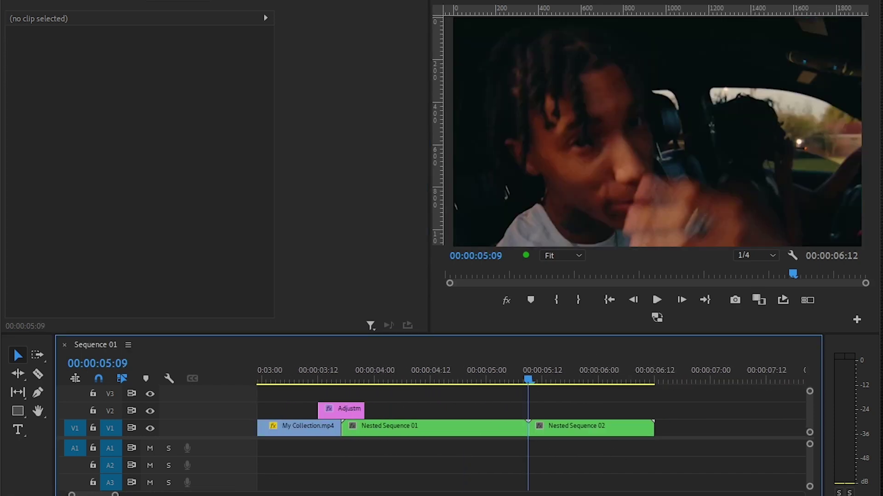
{"action": "key", "text": "shift+Left"}
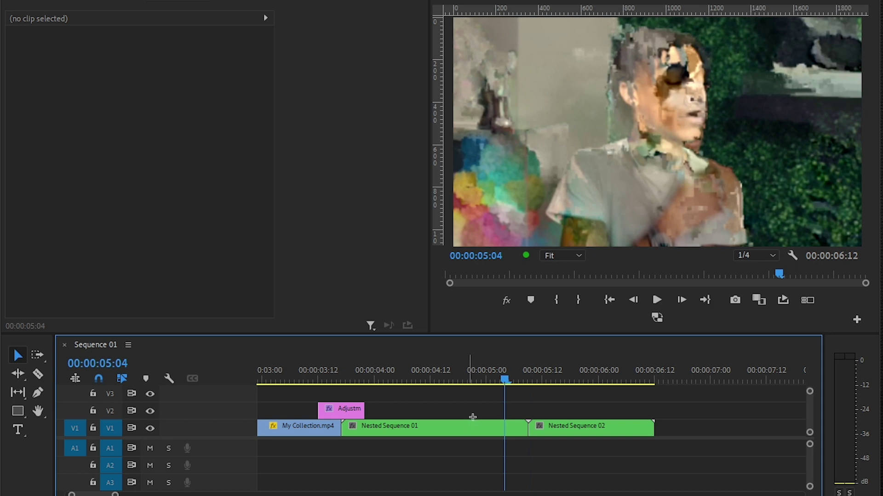
{"action": "left_click", "coordinate": [511, 428]}
{"action": "key", "text": "ctrl+k"}
{"action": "key", "text": "shift+Right"}
{"action": "key", "text": "shift+Right"}
- Set the speed of both five-frame segments around the cut to 300%
{"action": "left_click_drag", "start_coordinate": [700, 404], "coordinate": [571, 478]}
{"action": "right_click", "coordinate": [540, 428]}
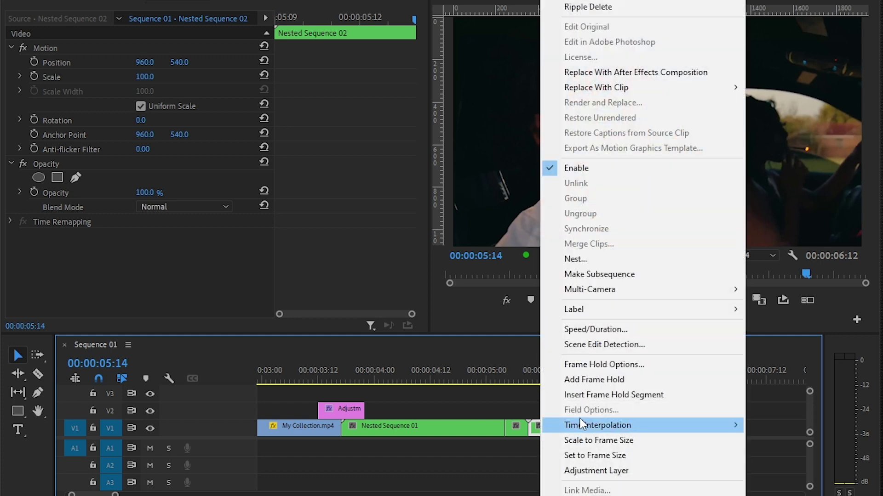
{"action": "left_click", "coordinate": [597, 335]}
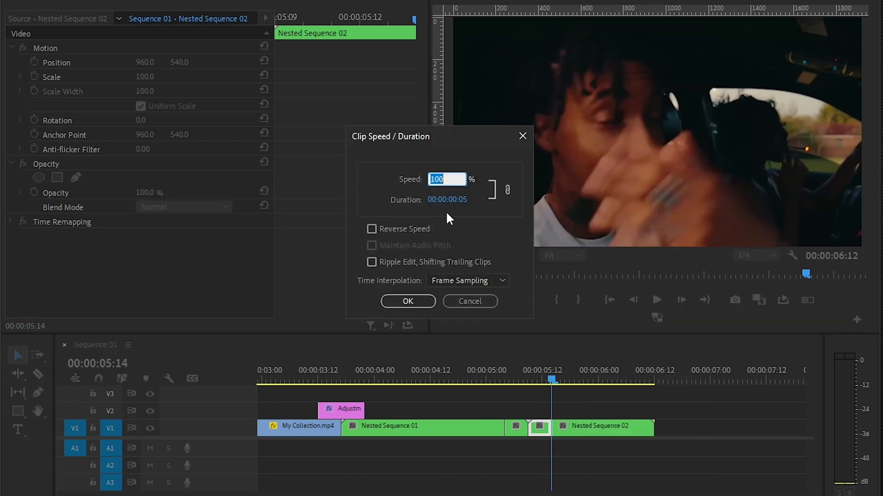
{"action": "type", "text": "300"}
{"action": "left_click", "coordinate": [406, 301]}
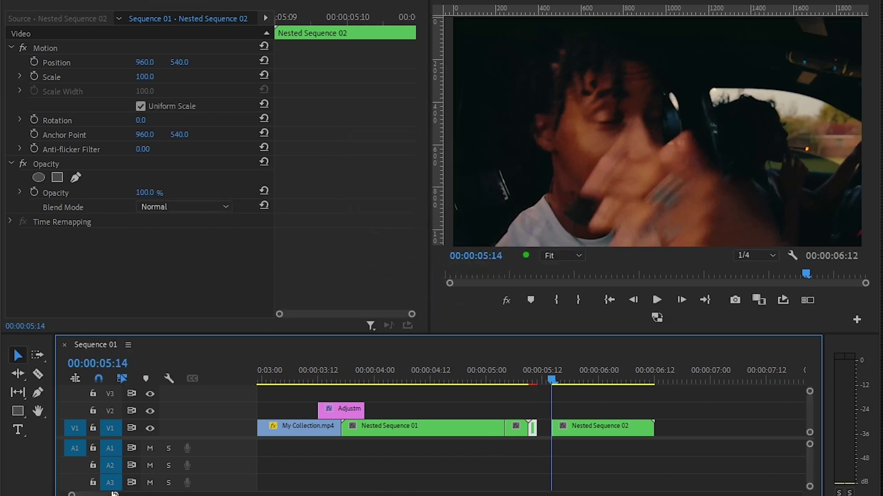
{"action": "right_click", "coordinate": [519, 432]}
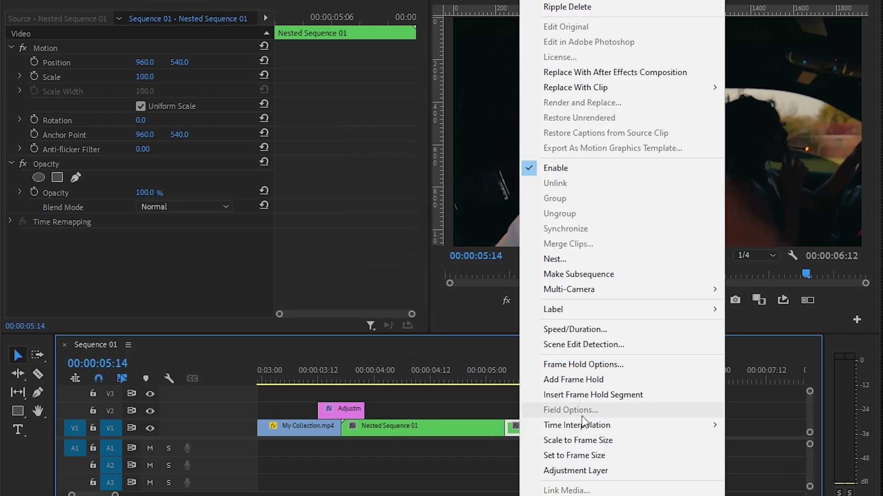
{"action": "left_click", "coordinate": [564, 330]}
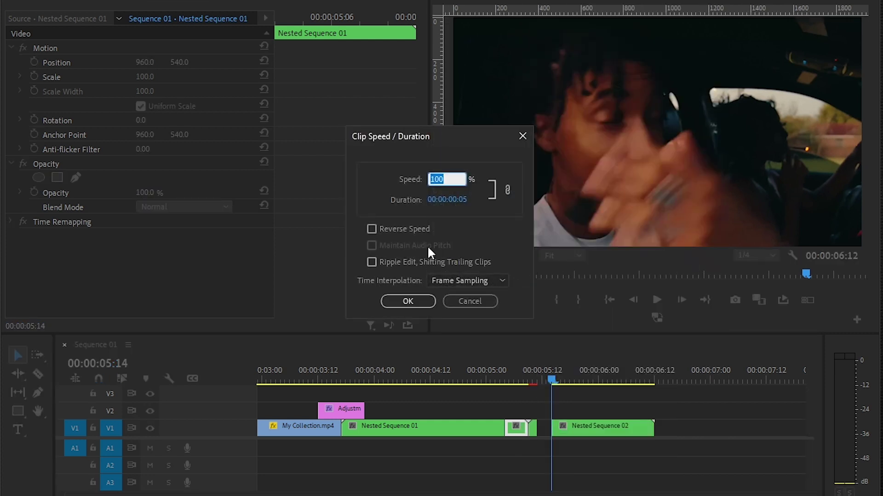
{"action": "type", "text": "300"}
{"action": "left_click", "coordinate": [399, 305]}
- Close the gaps left around the sped-up segments by moving the following nested clips back against the preceding ones
{"action": "key", "text": "="}
{"action": "left_click_drag", "start_coordinate": [555, 431], "coordinate": [498, 432]}
{"action": "key", "text": "minus"}
- Play and scrub through the sped-up transition between the two nested clips
{"action": "left_click_drag", "start_coordinate": [498, 378], "coordinate": [443, 378]}
{"action": "key", "text": "space"}
{"action": "key", "text": "space"}
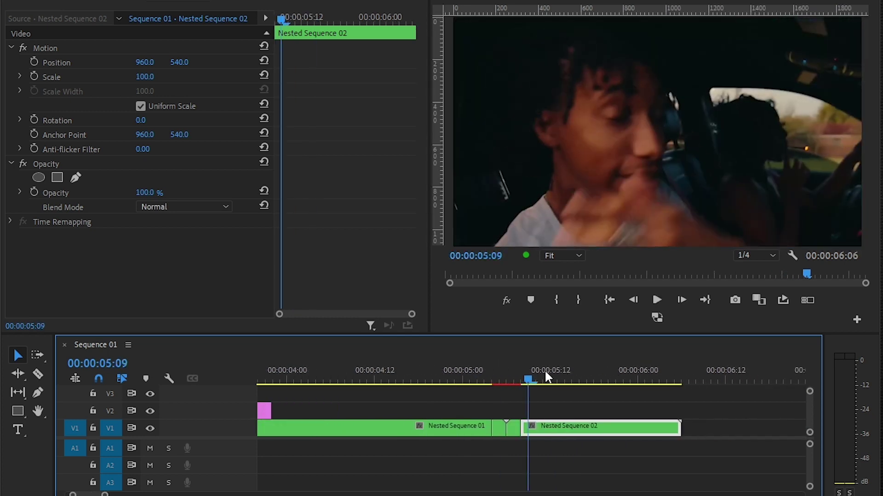
{"action": "left_click", "coordinate": [454, 374]}
{"action": "left_click", "coordinate": [527, 375]}
{"action": "key", "text": "space"}
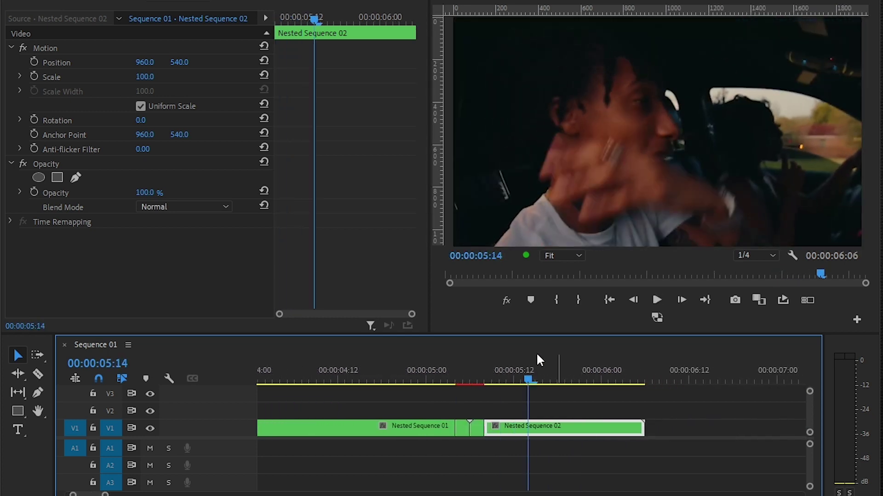
{"action": "left_click", "coordinate": [378, 374]}
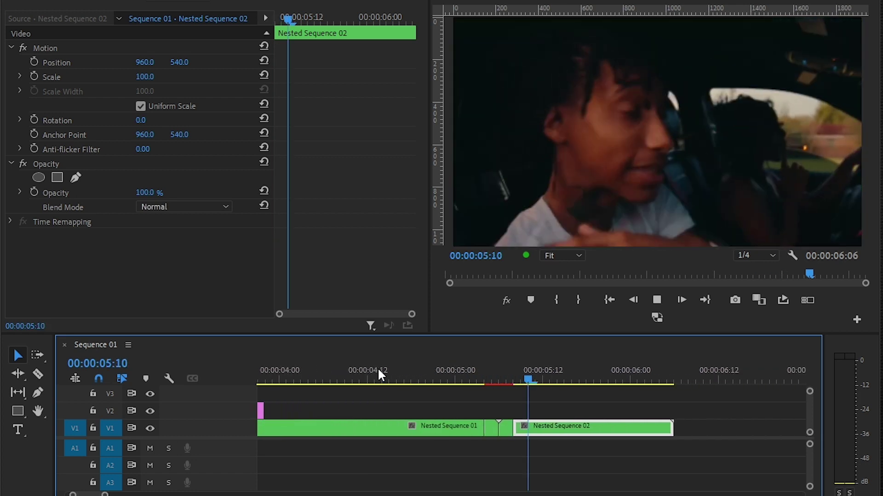
{"action": "left_click_drag", "start_coordinate": [461, 377], "coordinate": [535, 360]}
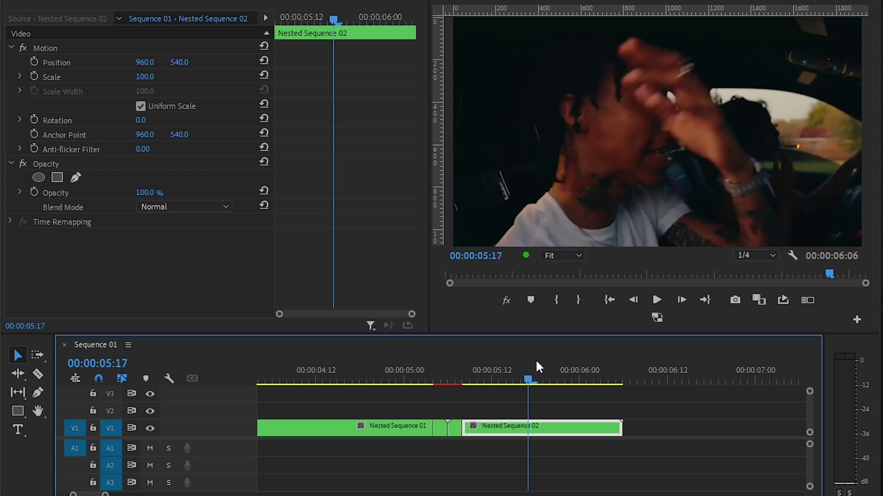
- Nest the two sped-up segments together into one sequence, keeping the default name
{"action": "left_click", "coordinate": [121, 6]}
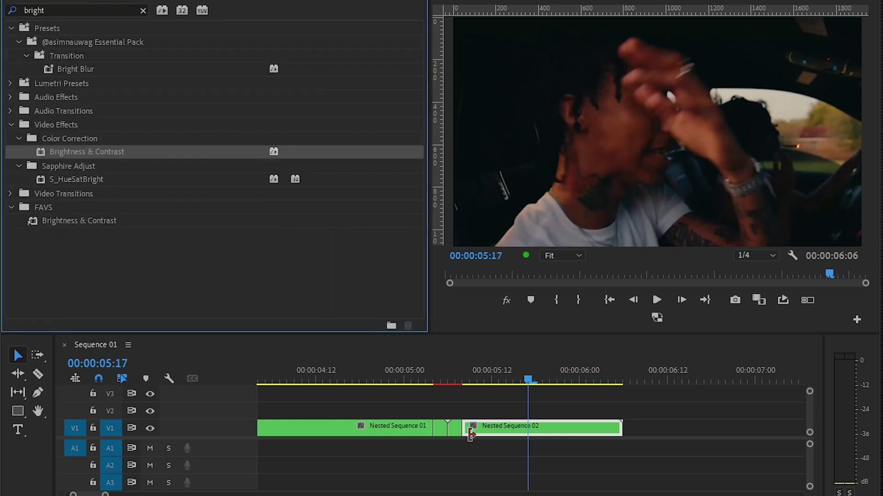
{"action": "left_click", "coordinate": [446, 428]}
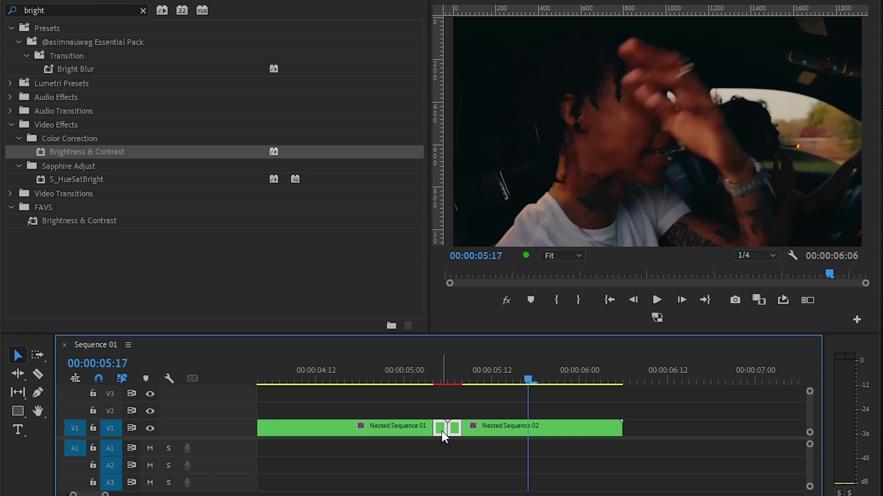
{"action": "right_click", "coordinate": [441, 430]}
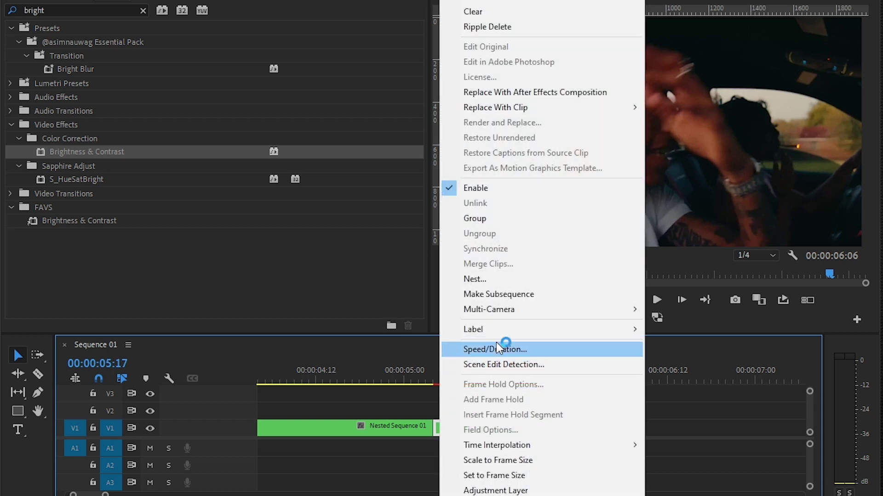
{"action": "left_click", "coordinate": [488, 281]}
{"action": "left_click", "coordinate": [411, 247]}
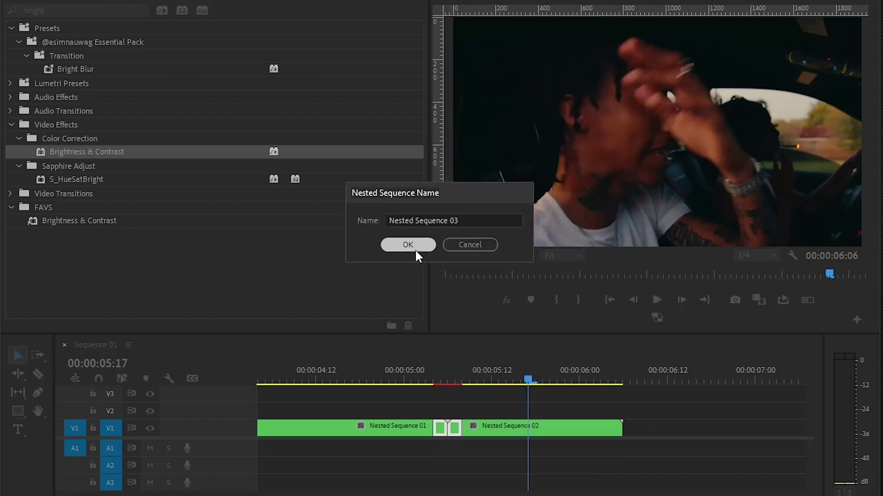
- Find the RSMB effect, apply it to the short nested segment at the cut, and show its effect settings
{"action": "left_click", "coordinate": [447, 371]}
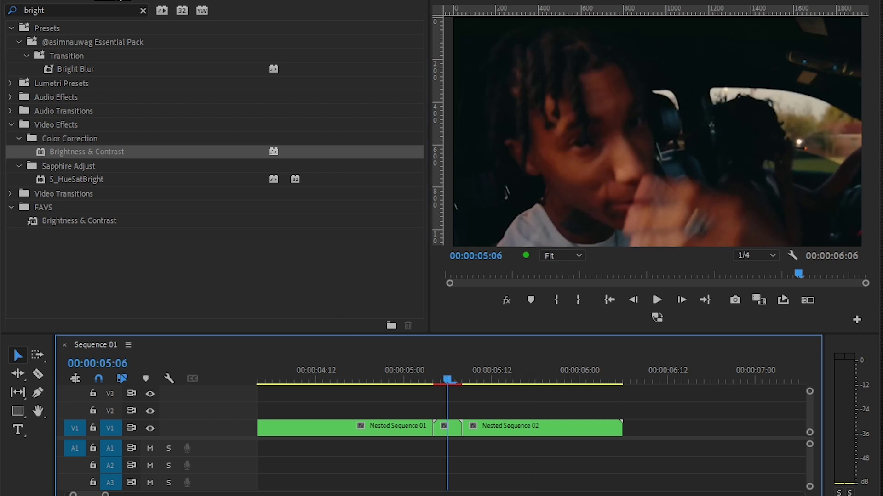
{"action": "left_click", "coordinate": [143, 10]}
{"action": "left_click", "coordinate": [124, 9]}
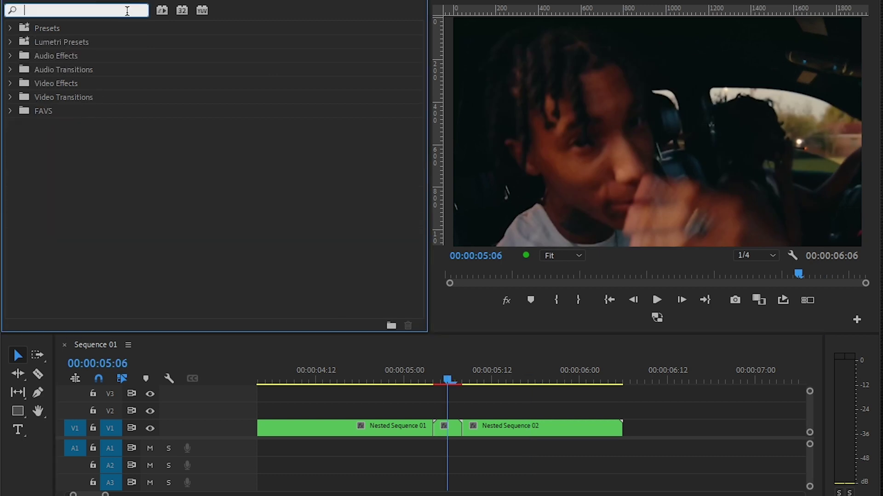
{"action": "type", "text": "rsmb"}
{"action": "left_click_drag", "start_coordinate": [69, 111], "coordinate": [448, 427]}
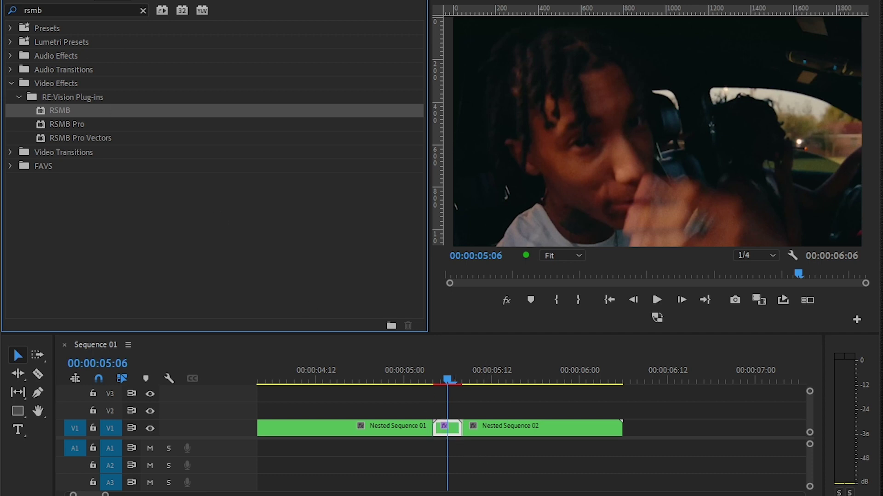
{"action": "left_click", "coordinate": [164, 2]}
{"action": "scroll", "coordinate": [144, 252], "scroll_direction": "down", "scroll_amount": 2}
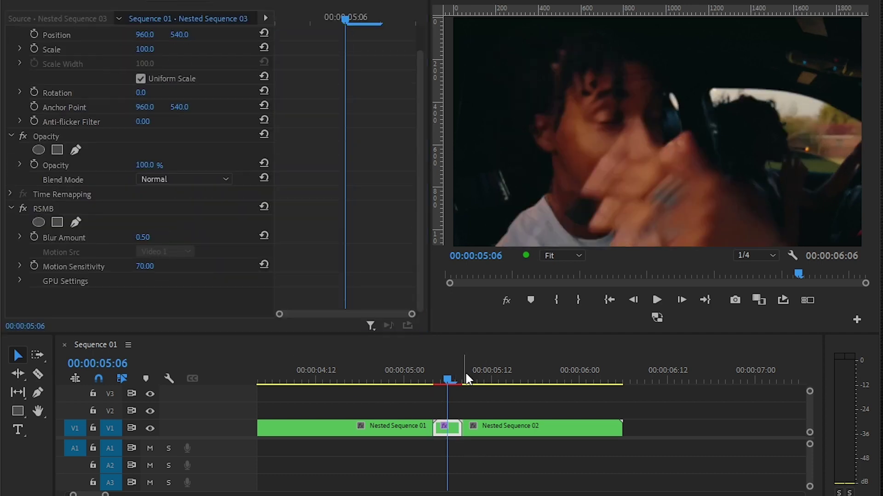
- Play the motion-blurred speed transition and bring the whole sequence into view
{"action": "left_click_drag", "start_coordinate": [466, 375], "coordinate": [448, 391]}
{"action": "key", "text": "space"}
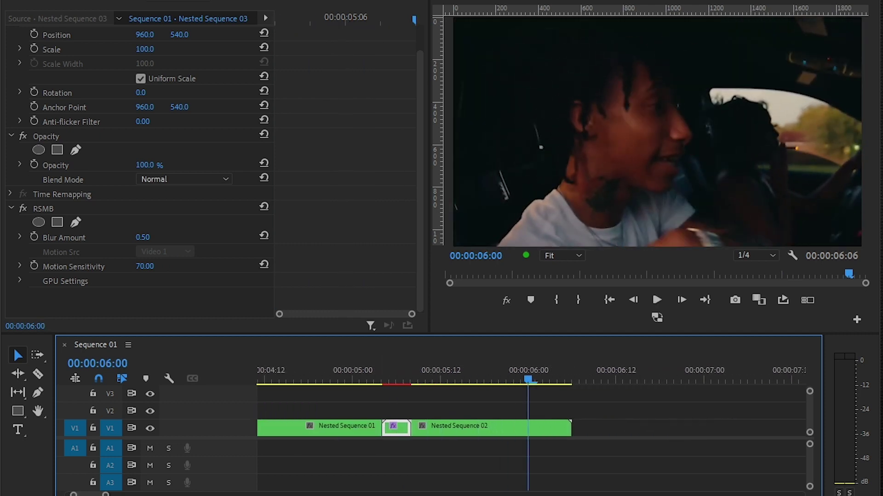
{"action": "key", "text": "minus"}
{"action": "key", "text": "minus"}
{"action": "key", "text": "minus"}
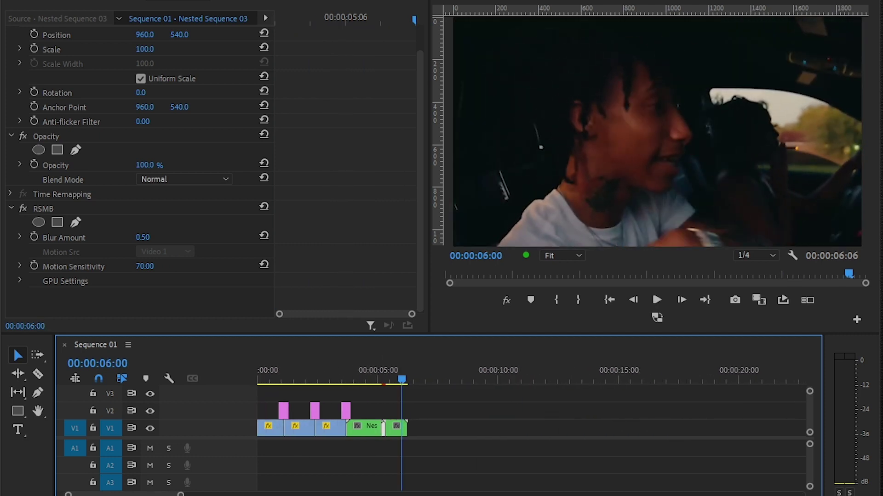